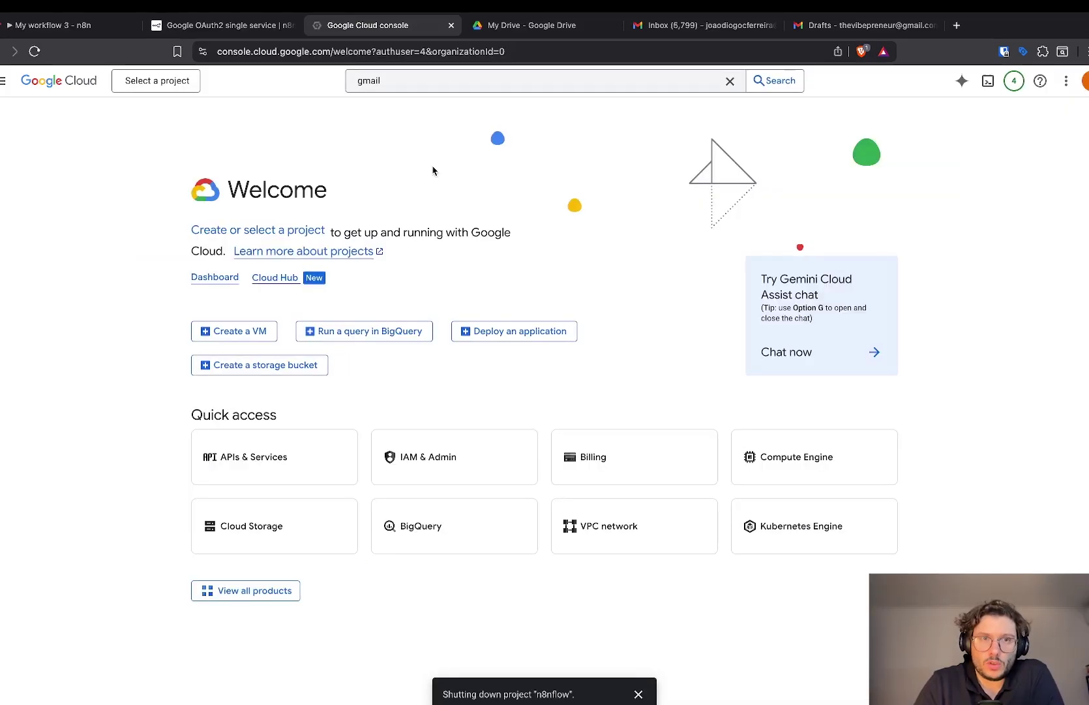
Create a Google Cloud project named n8nflow and switch to it (ID n8nflow-477015).
{"action": "left_click", "coordinate": [167, 81]}
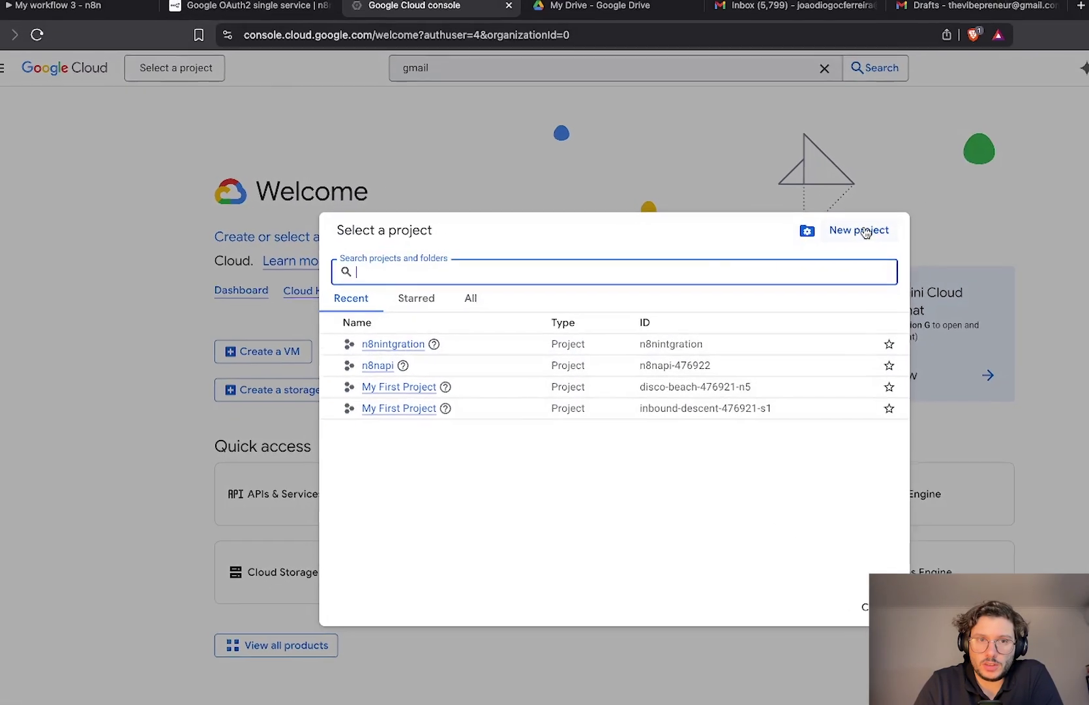
{"action": "left_click", "coordinate": [981, 238]}
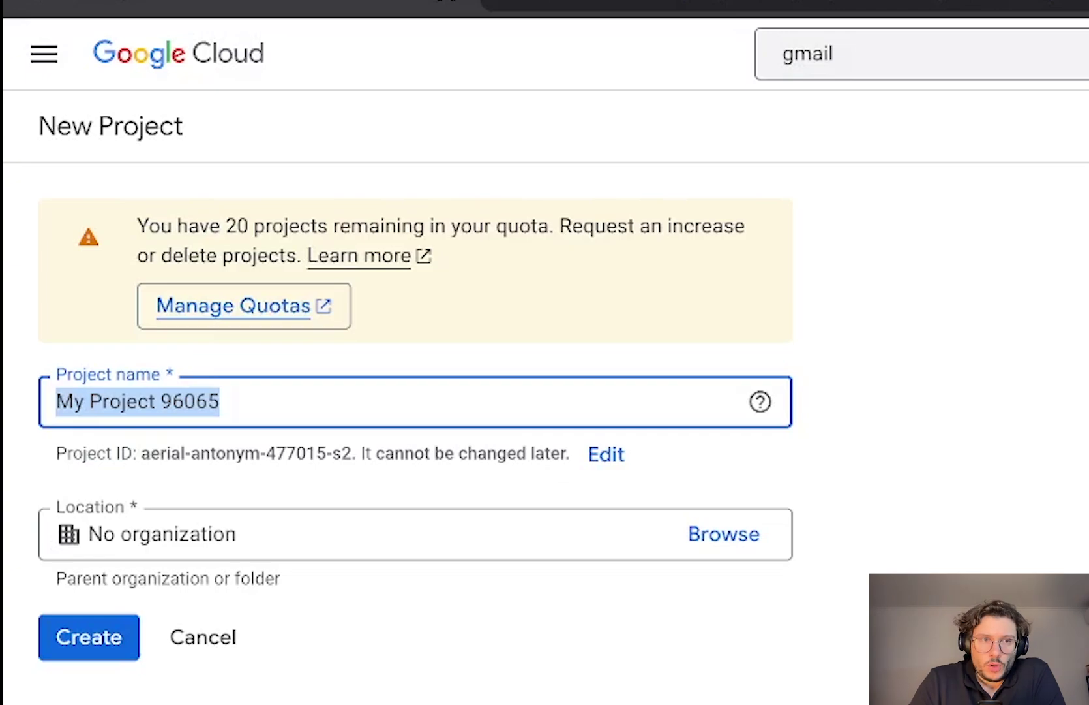
{"action": "type", "text": "n8nflow"}
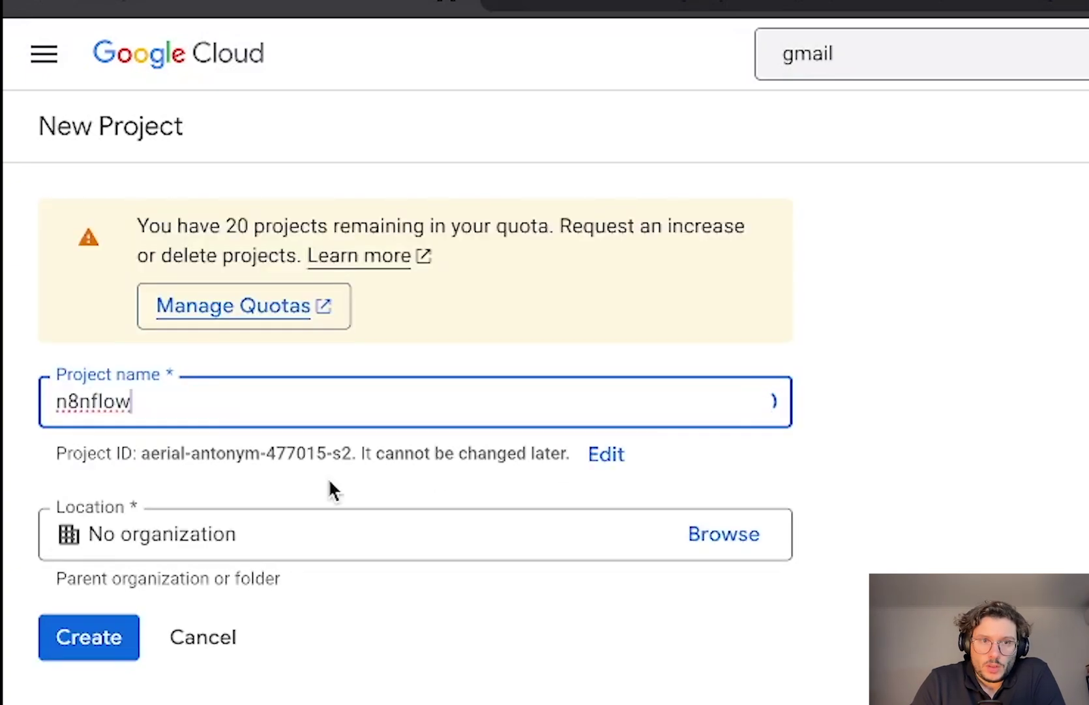
{"action": "left_click", "coordinate": [111, 636]}
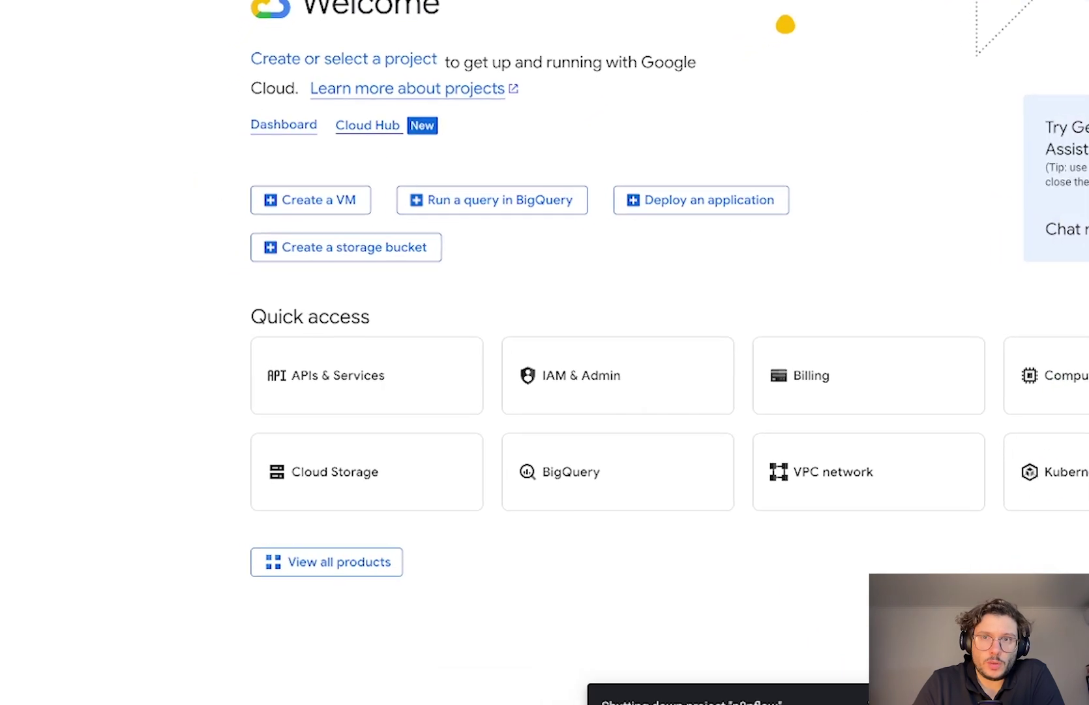
{"action": "left_click", "coordinate": [387, 19]}
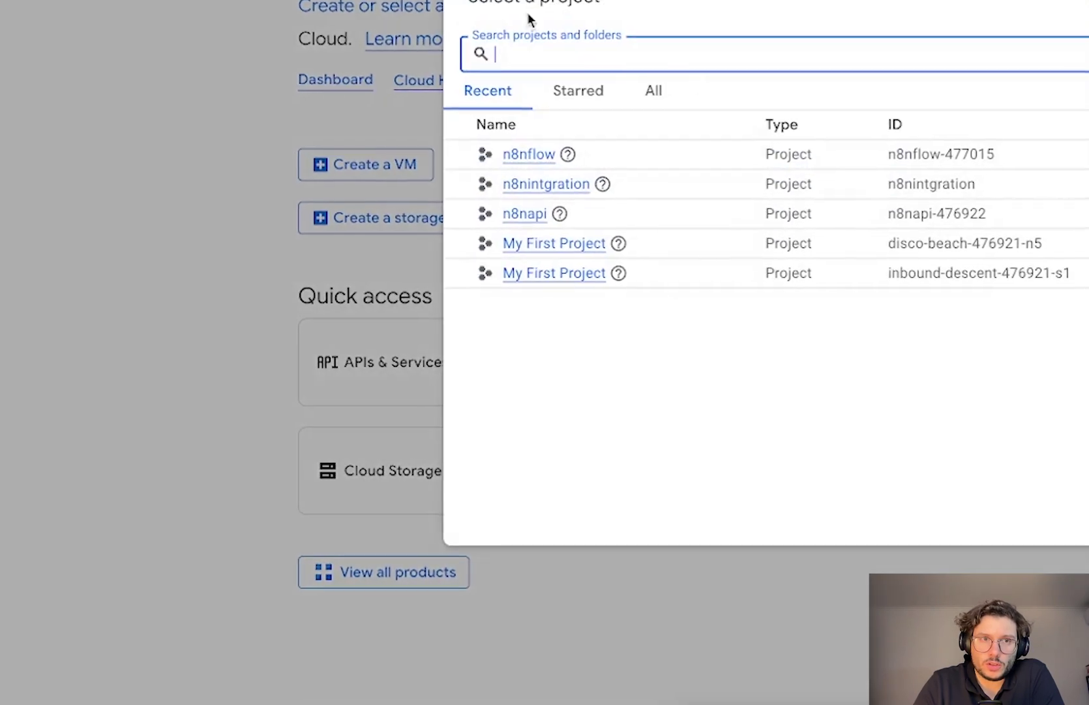
{"action": "left_click", "coordinate": [505, 164]}
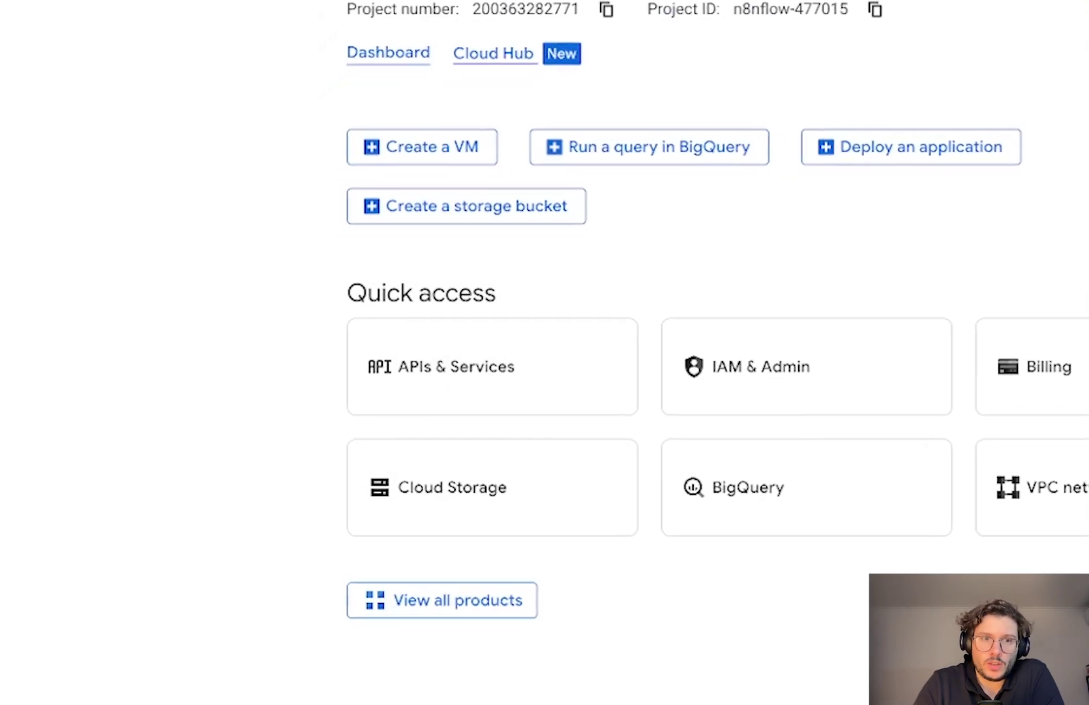
On the OAuth consent screen, enter app name n8nflow and the account's own support email.
{"action": "left_click", "coordinate": [522, 346]}
{"action": "left_click", "coordinate": [8, 8]}
{"action": "mouse_move", "coordinate": [85, 418]}
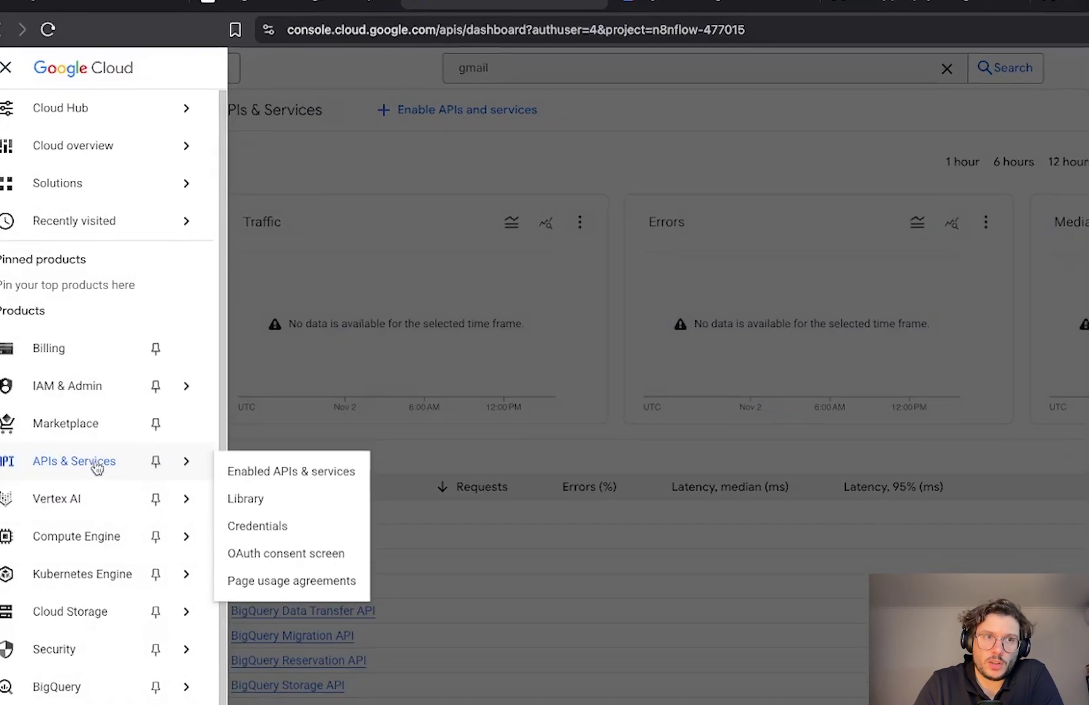
{"action": "left_click", "coordinate": [474, 441]}
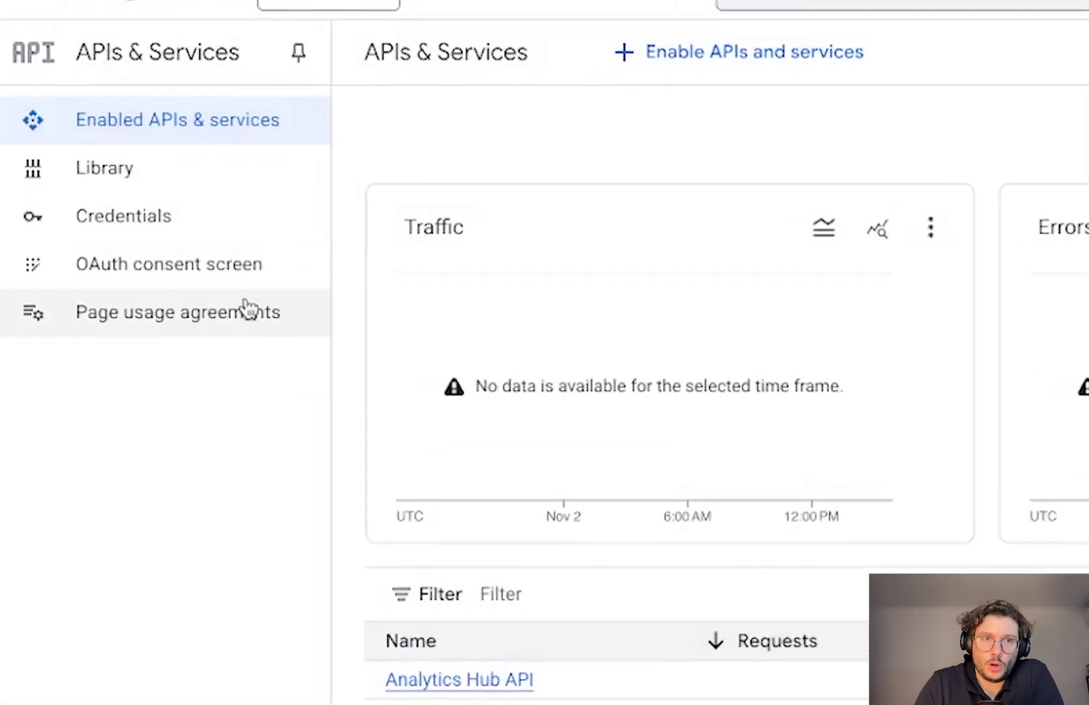
{"action": "left_click", "coordinate": [276, 263]}
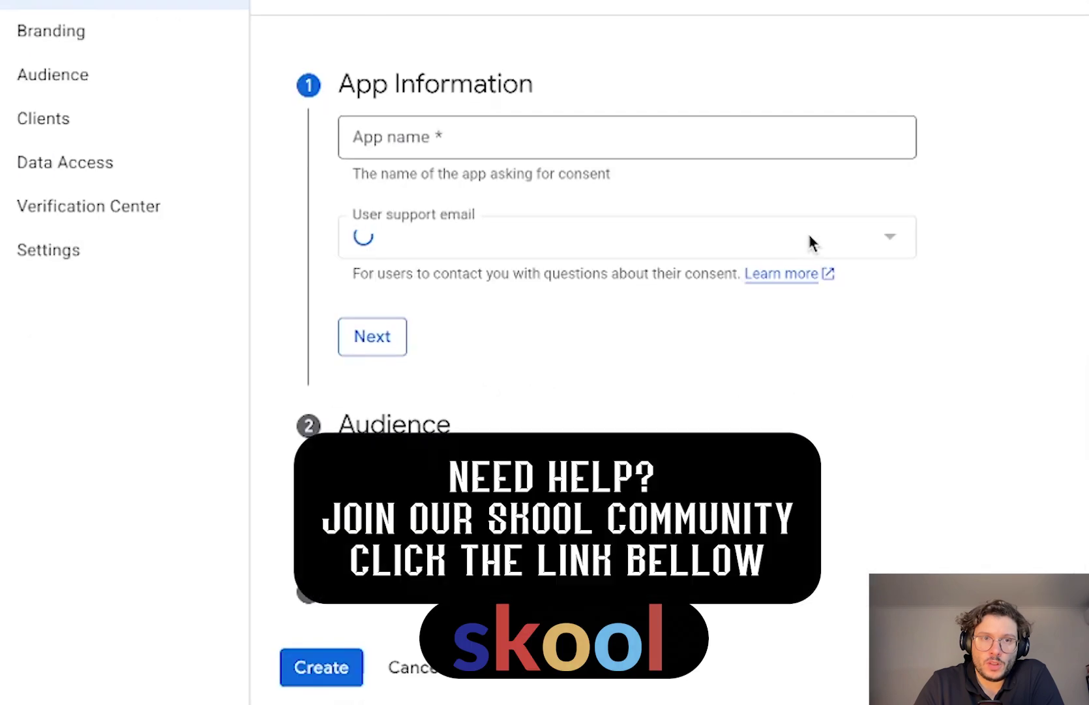
{"action": "left_click", "coordinate": [578, 236]}
{"action": "left_click", "coordinate": [527, 258]}
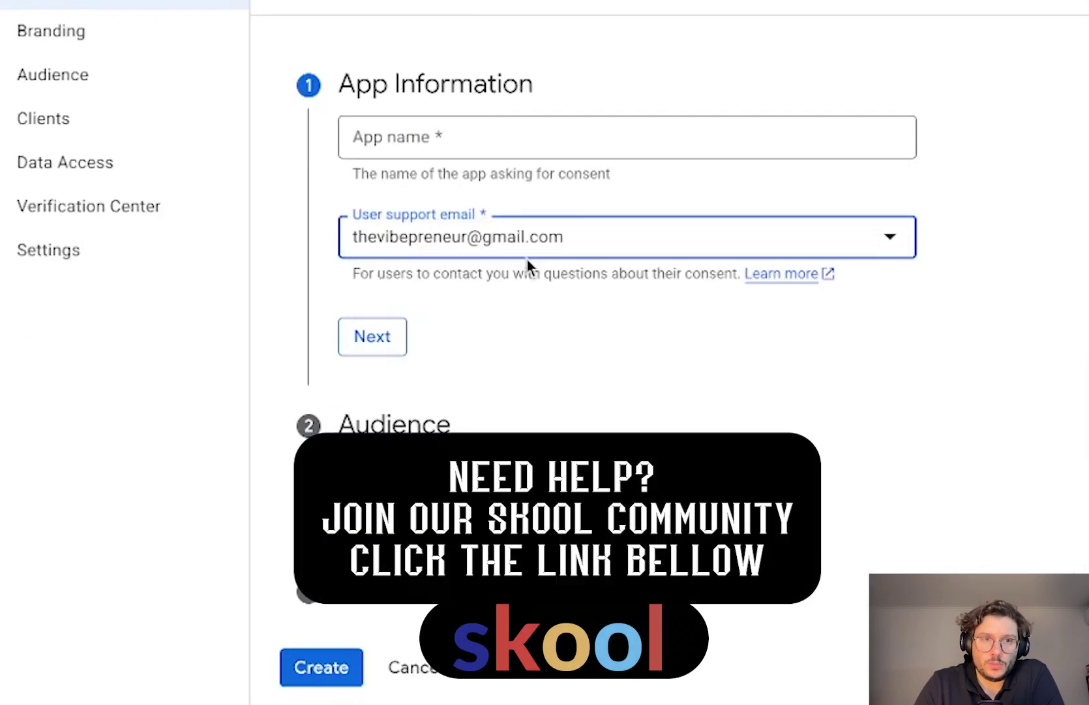
{"action": "left_click", "coordinate": [428, 138]}
{"action": "type", "text": "n8nflow"}
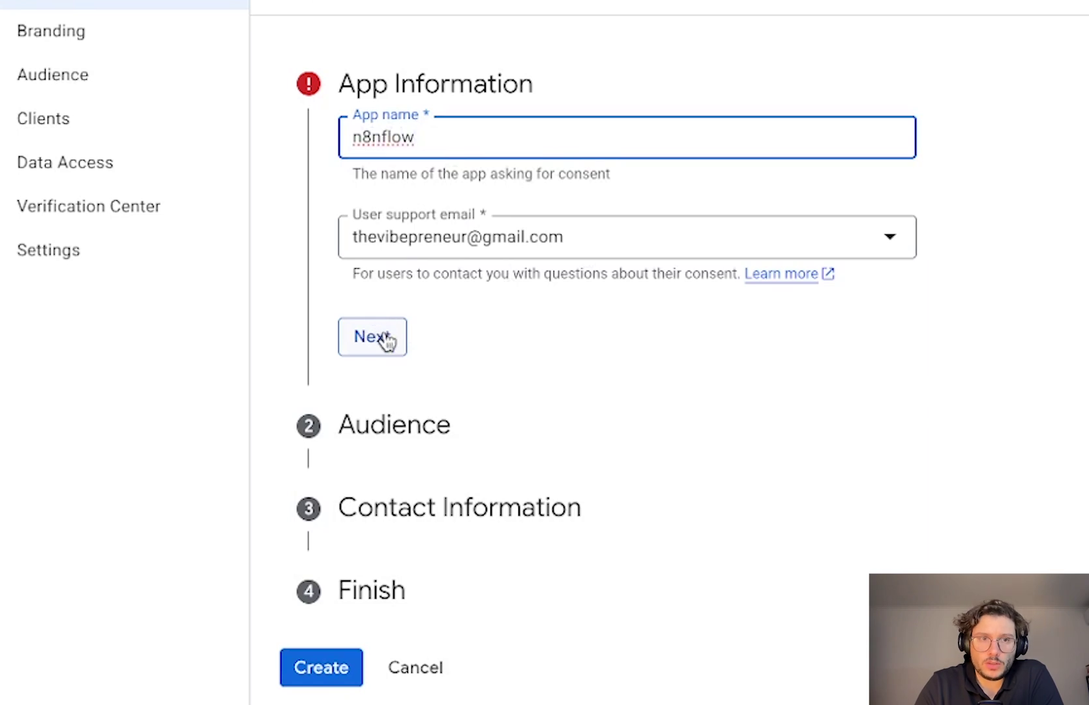
{"action": "left_click", "coordinate": [476, 228]}
{"action": "left_click", "coordinate": [479, 256]}
Choose an External audience, add a contact email, accept the User Data Policy and create it.
{"action": "left_click", "coordinate": [393, 344]}
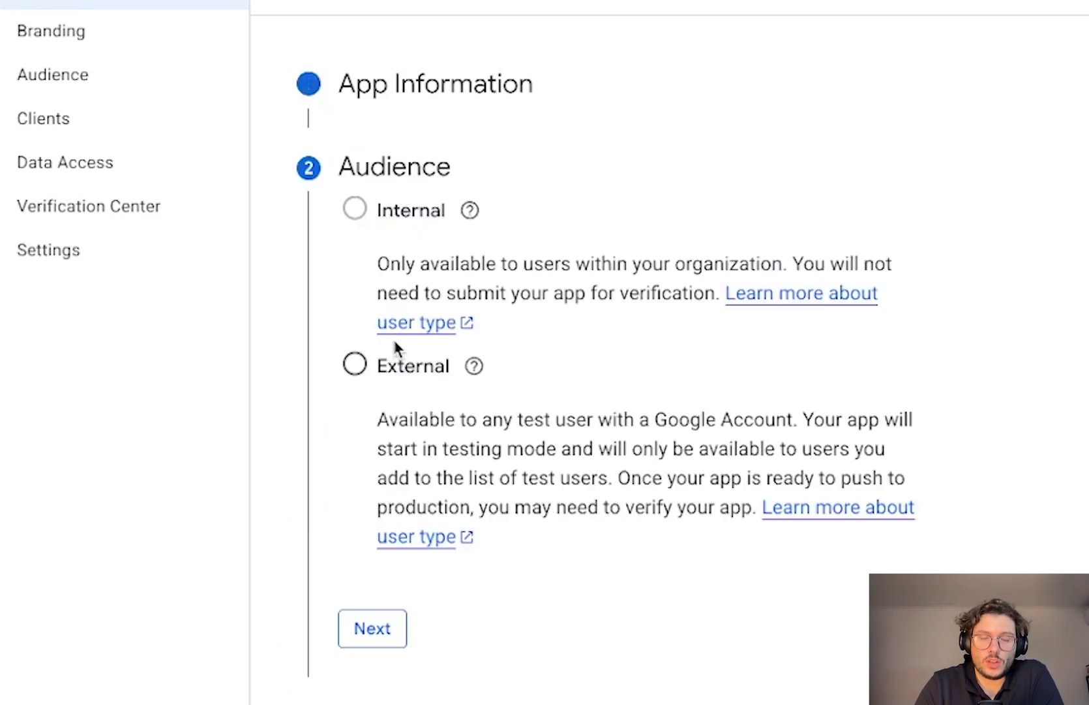
{"action": "left_click", "coordinate": [355, 362]}
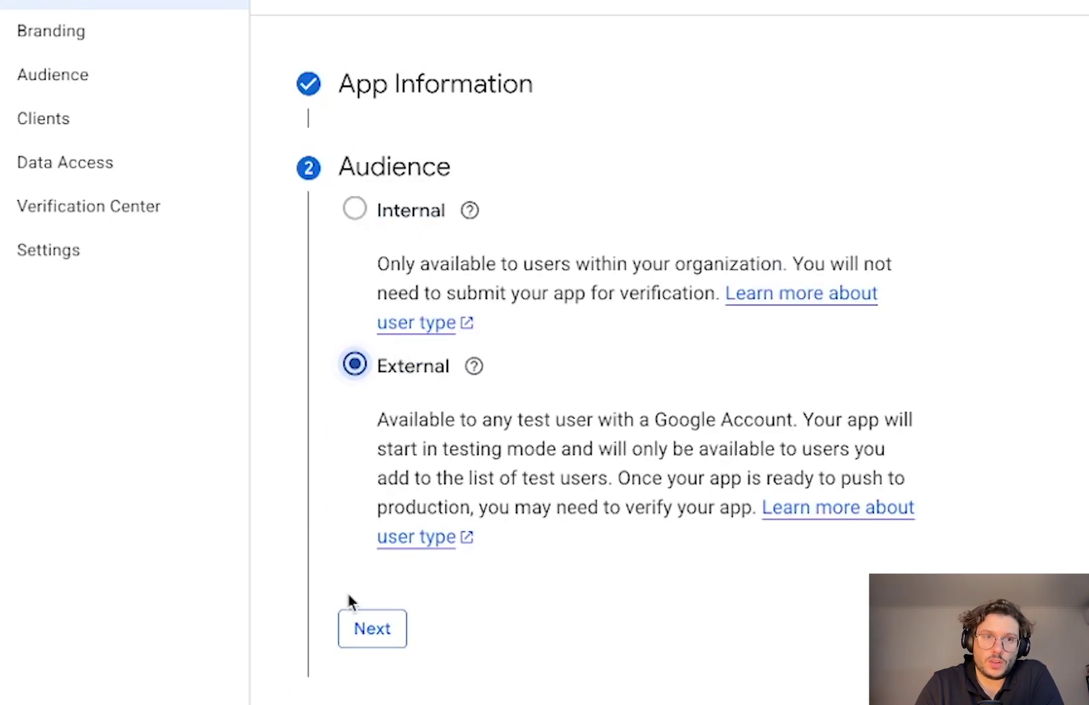
{"action": "left_click", "coordinate": [377, 639]}
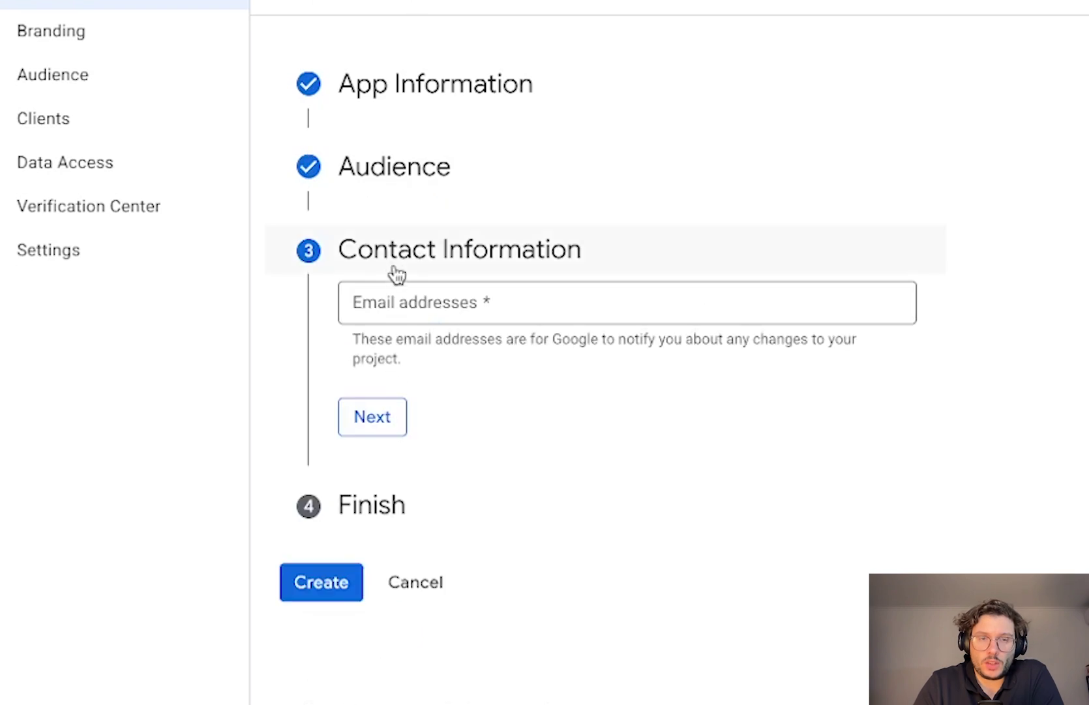
{"action": "left_click", "coordinate": [398, 317]}
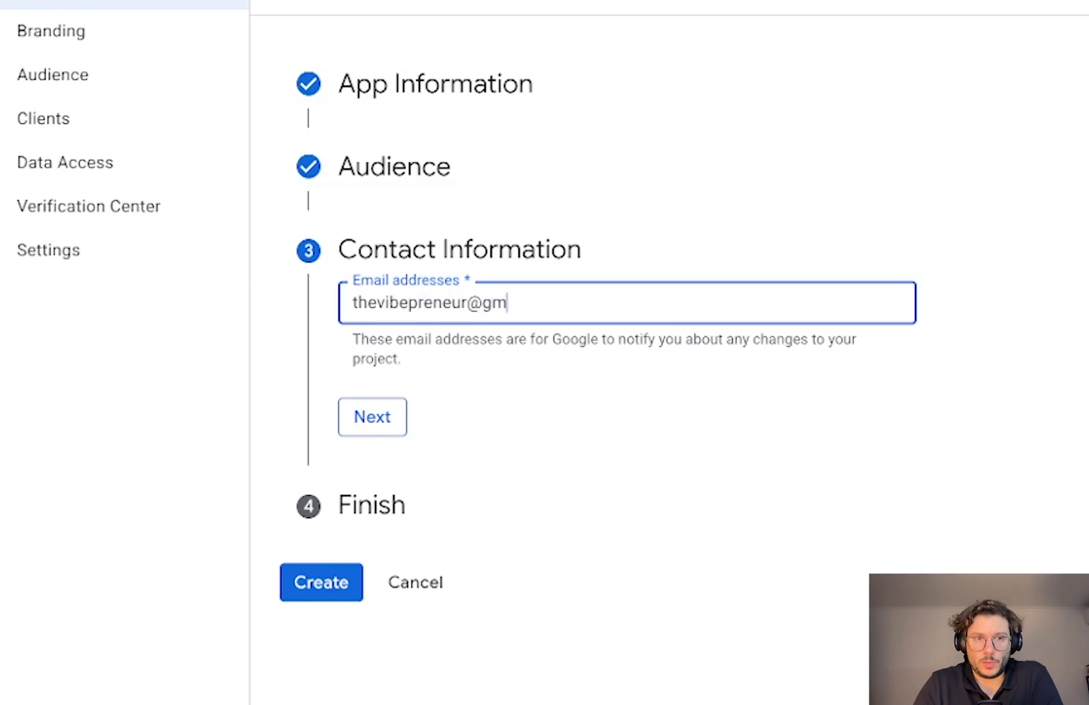
{"action": "left_click", "coordinate": [375, 417]}
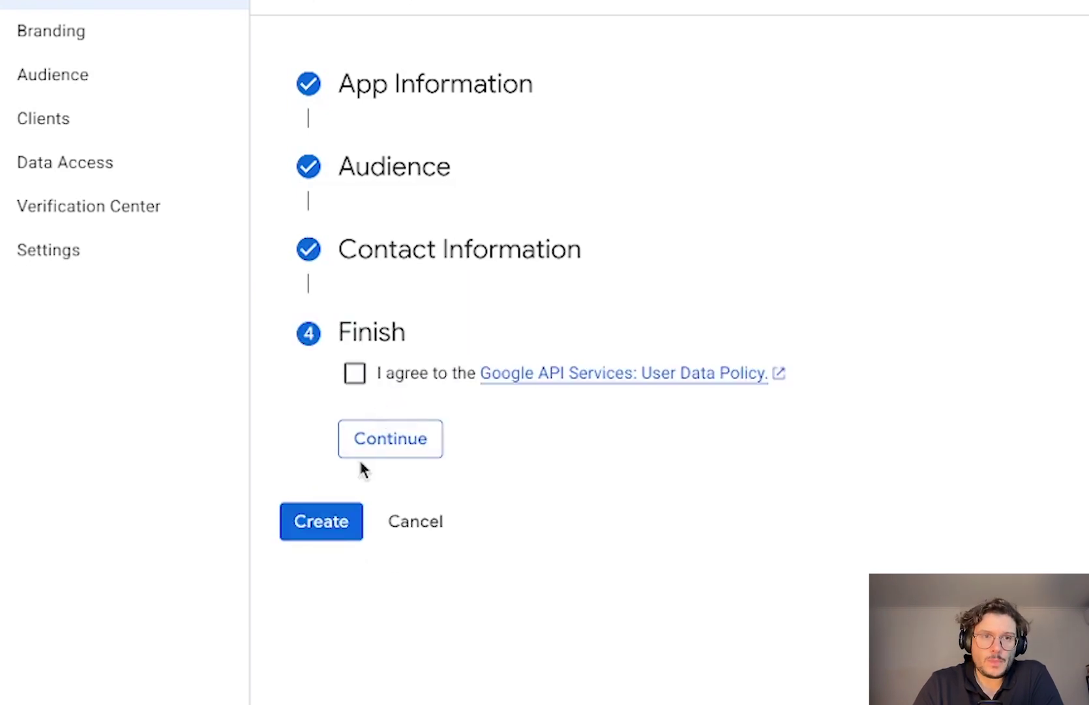
{"action": "left_click", "coordinate": [355, 372]}
{"action": "left_click", "coordinate": [369, 427]}
{"action": "left_click", "coordinate": [318, 416]}
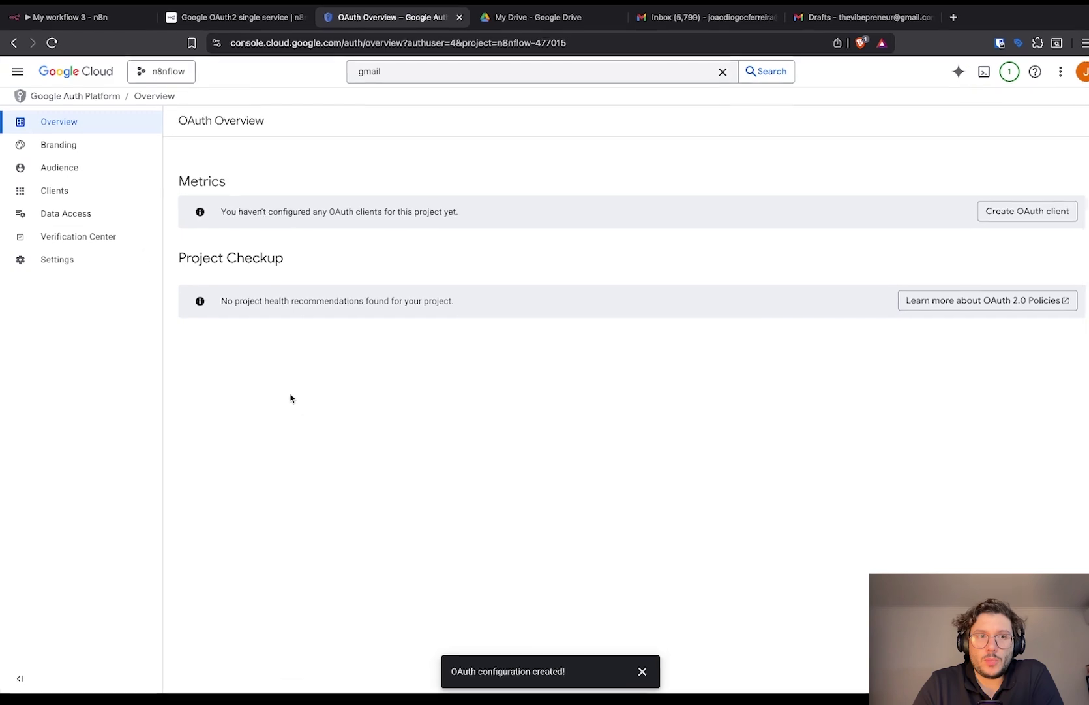
Under Audience, save the account's own Gmail address as the app's test user.
{"action": "left_click", "coordinate": [66, 173]}
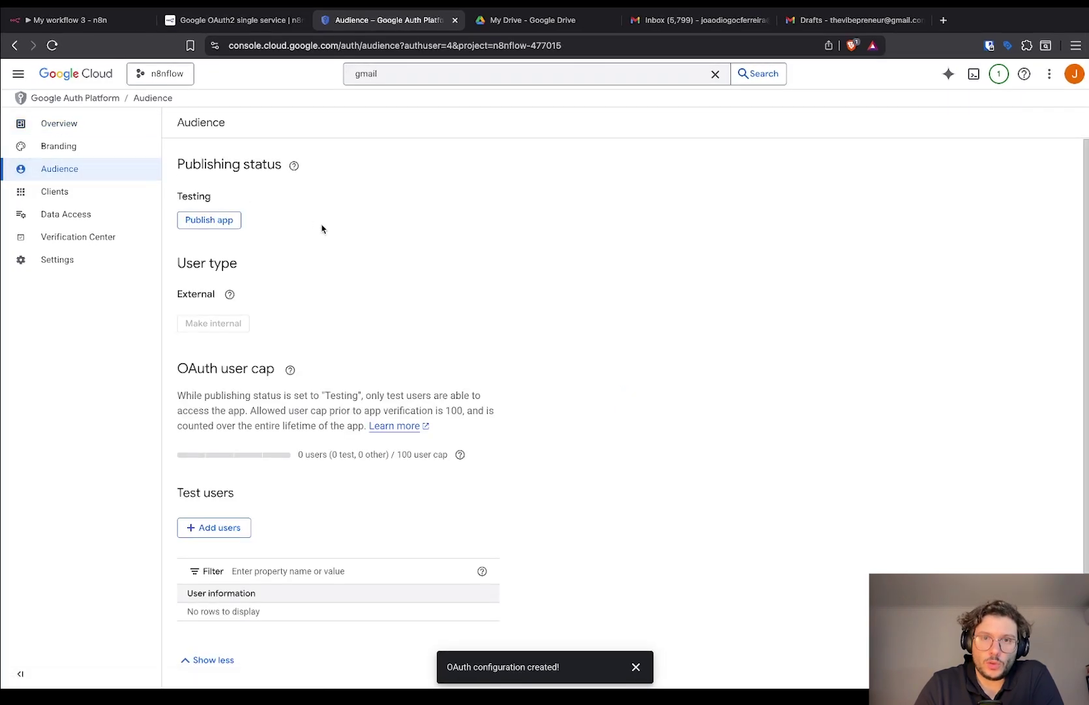
{"action": "left_click", "coordinate": [247, 526]}
{"action": "left_click", "coordinate": [668, 191]}
{"action": "left_click", "coordinate": [647, 236]}
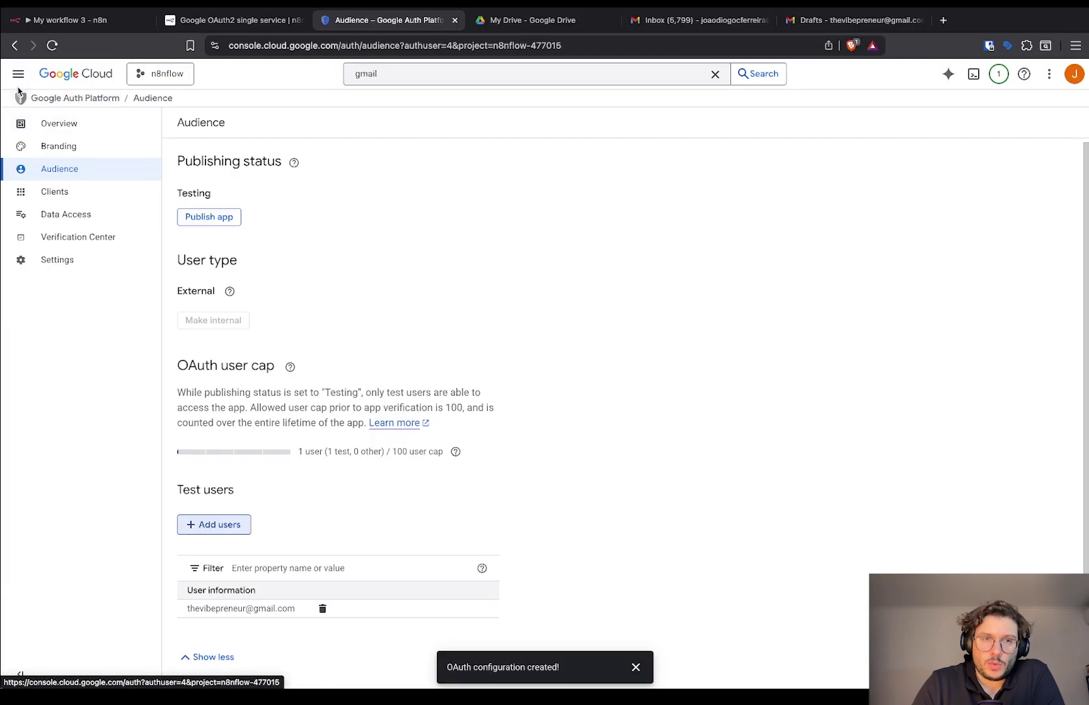
{"action": "left_click", "coordinate": [18, 74]}
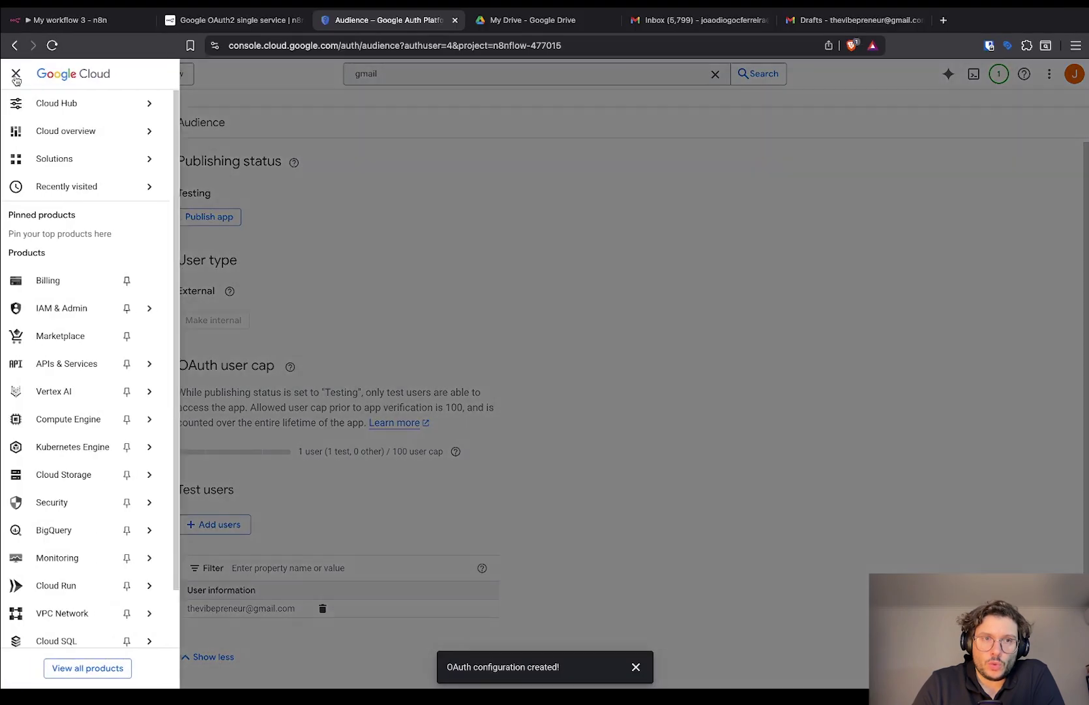
From Credentials, start a Web application OAuth client ID named n8nflow with one redirect URI slot.
{"action": "mouse_move", "coordinate": [104, 359]}
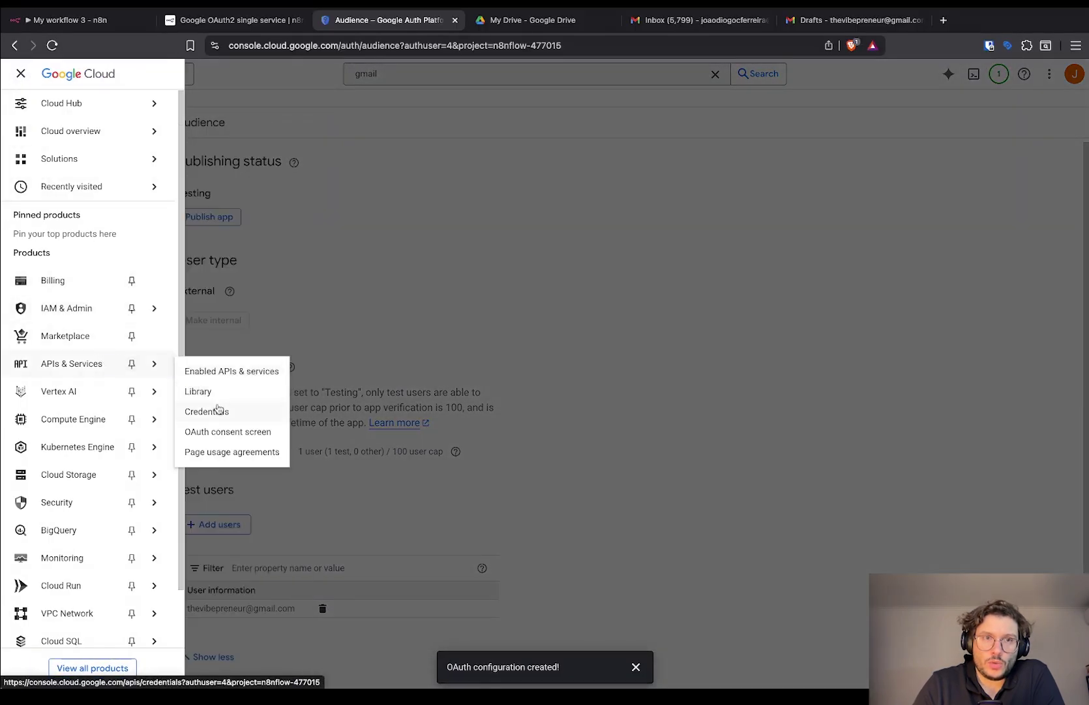
{"action": "left_click", "coordinate": [215, 411]}
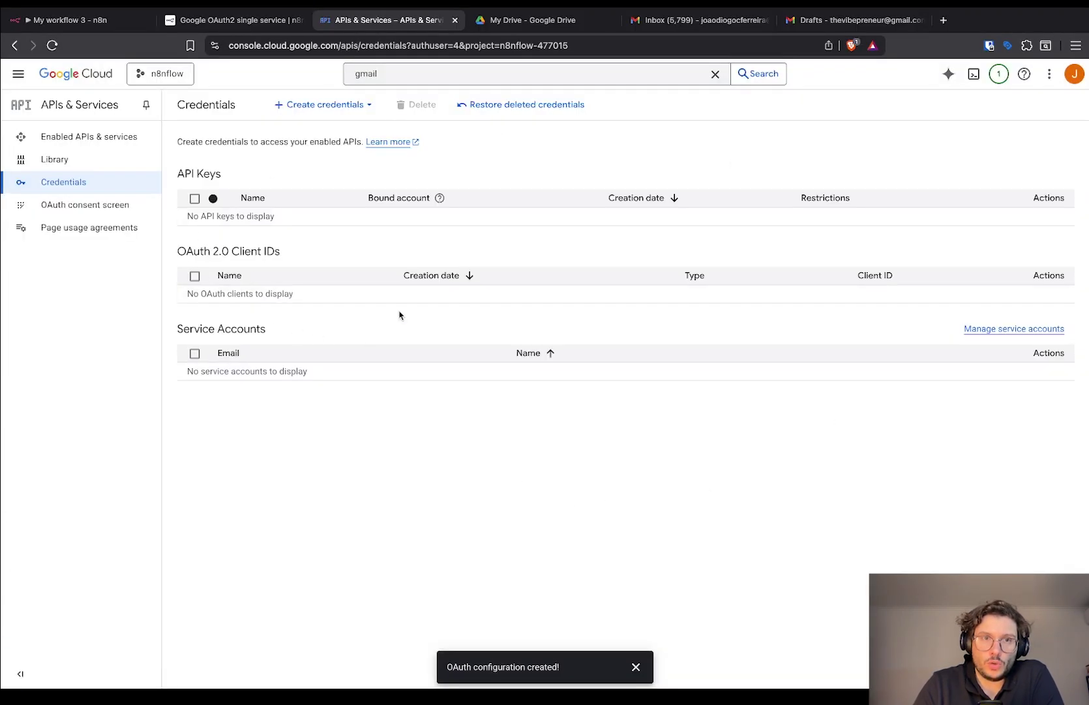
{"action": "left_click", "coordinate": [361, 110]}
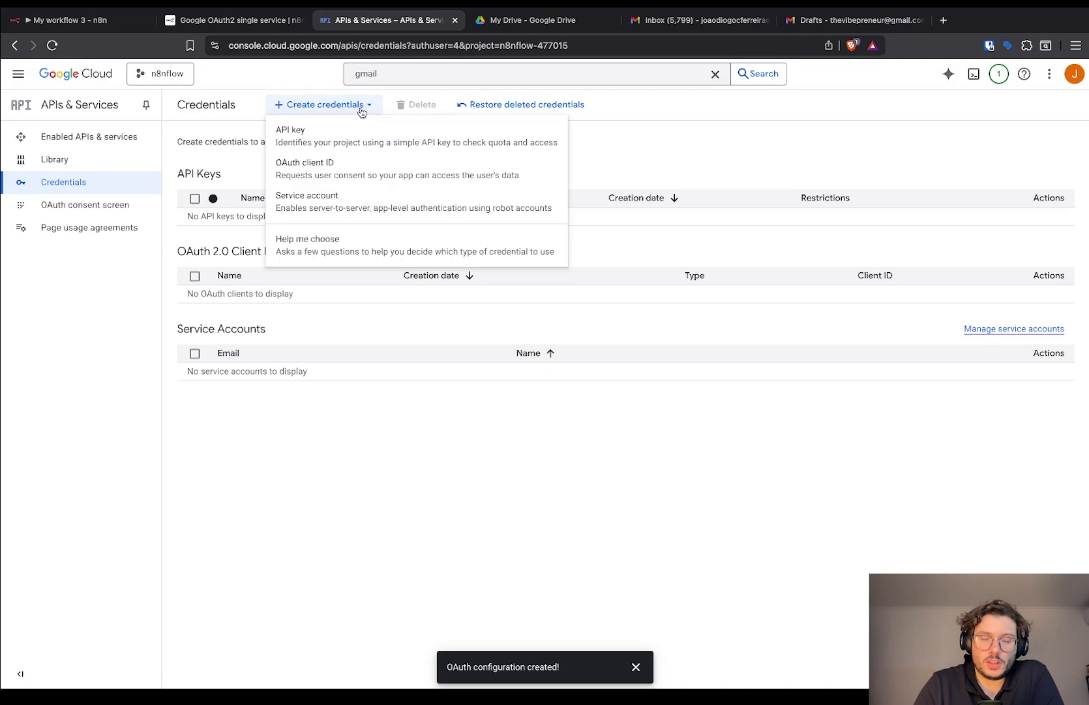
{"action": "left_click", "coordinate": [374, 172]}
{"action": "left_click", "coordinate": [375, 222]}
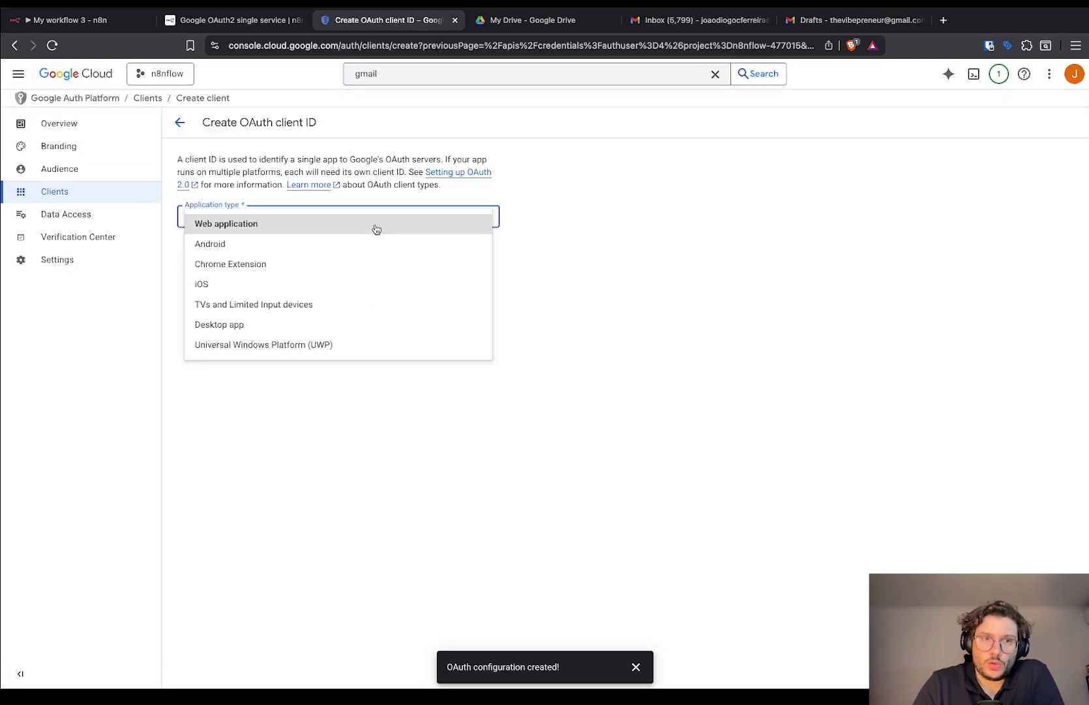
{"action": "left_click", "coordinate": [377, 228]}
{"action": "left_click", "coordinate": [268, 256]}
{"action": "key", "text": "super+a"}
{"action": "type", "text": "n8n"}
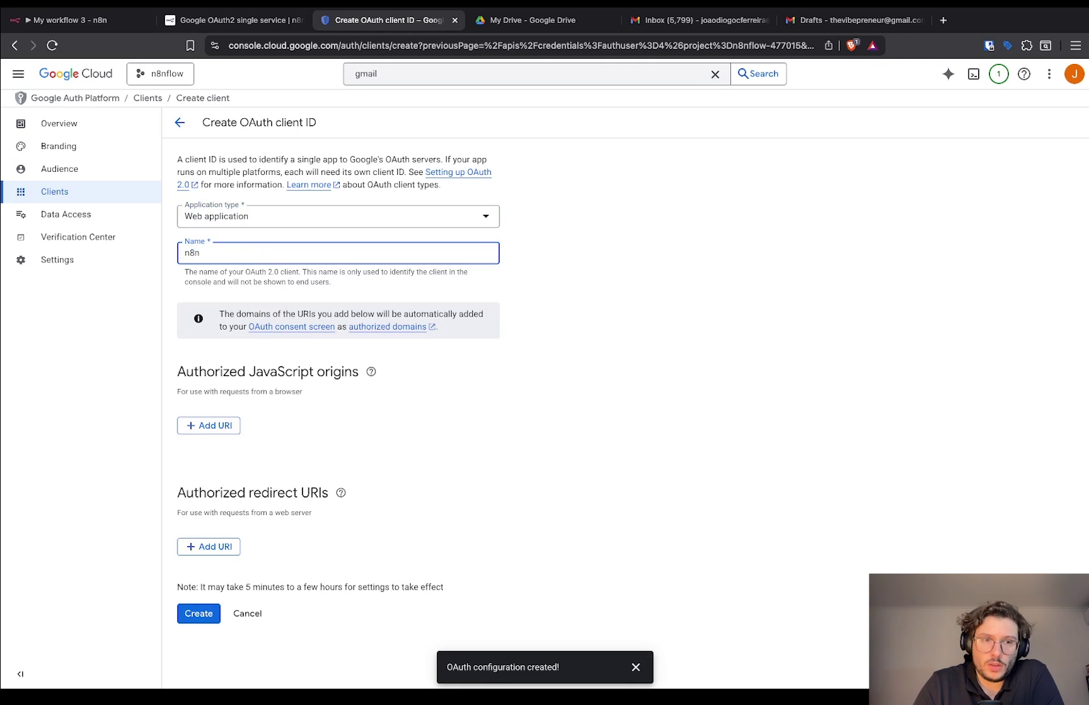
{"action": "left_click", "coordinate": [371, 463]}
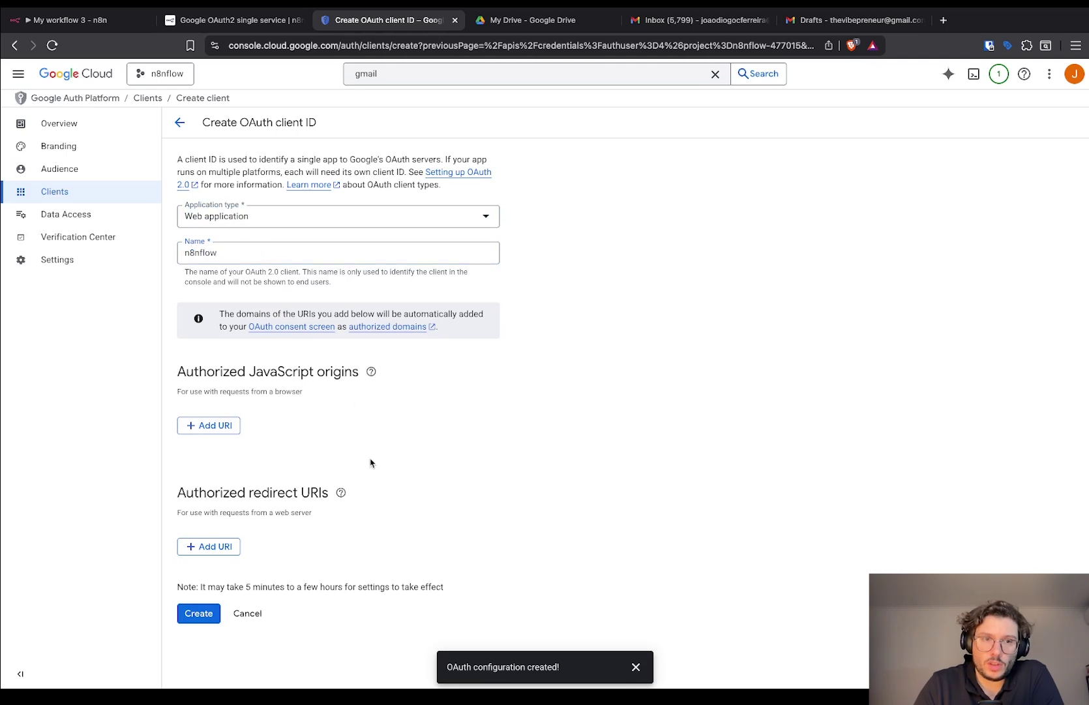
{"action": "left_click", "coordinate": [223, 545]}
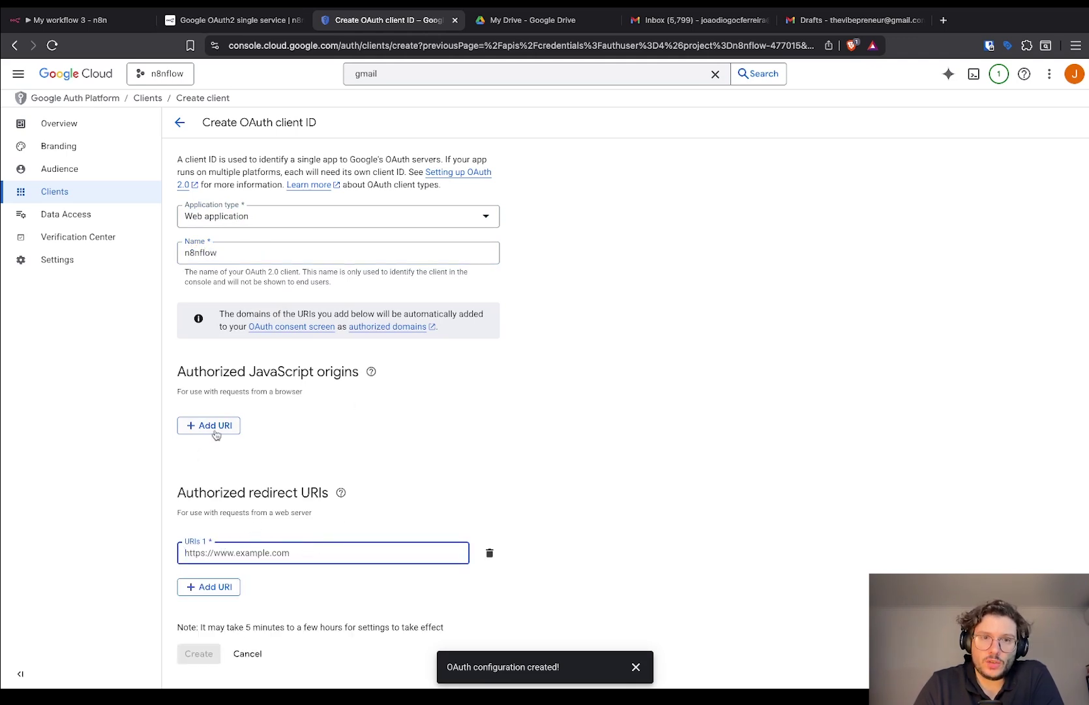
Paste n8n's OAuth callback URL as the redirect URI and create the n8nflow client.
{"action": "key", "text": "super+1"}
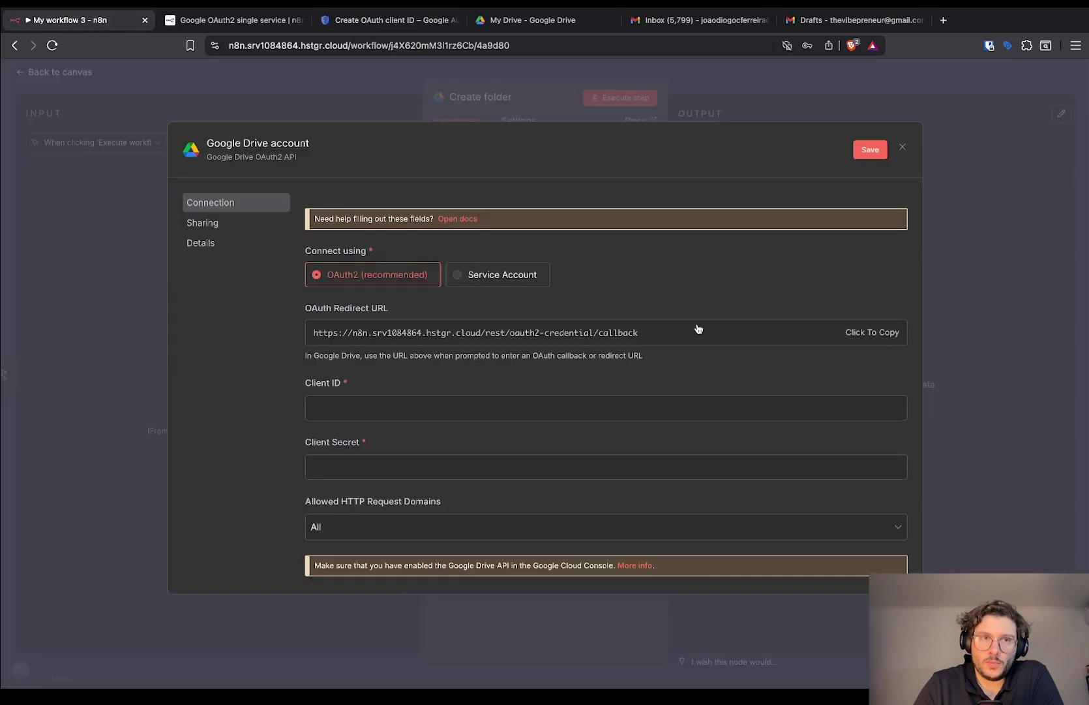
{"action": "key", "text": "super+3"}
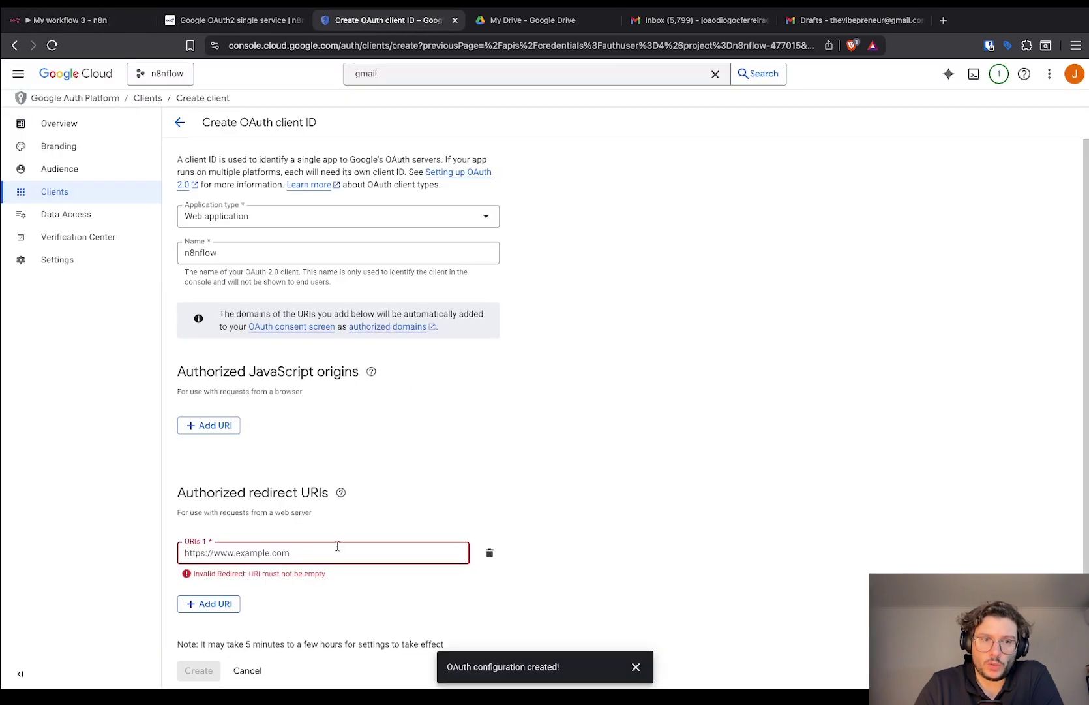
{"action": "left_click", "coordinate": [336, 552]}
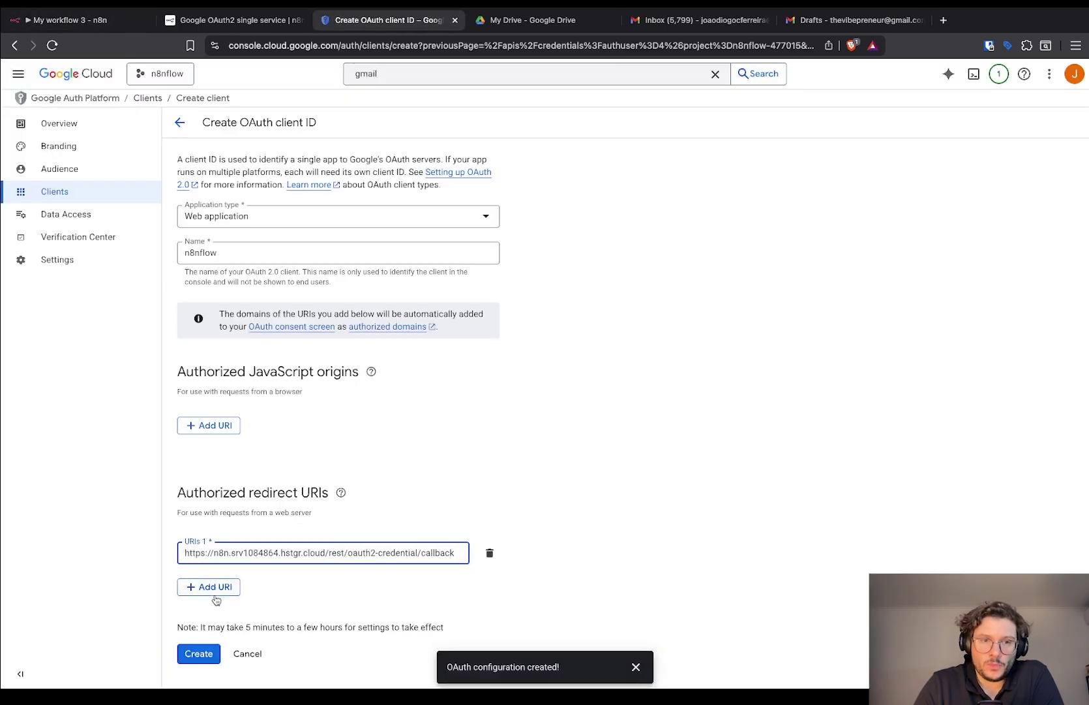
{"action": "left_click", "coordinate": [198, 653]}
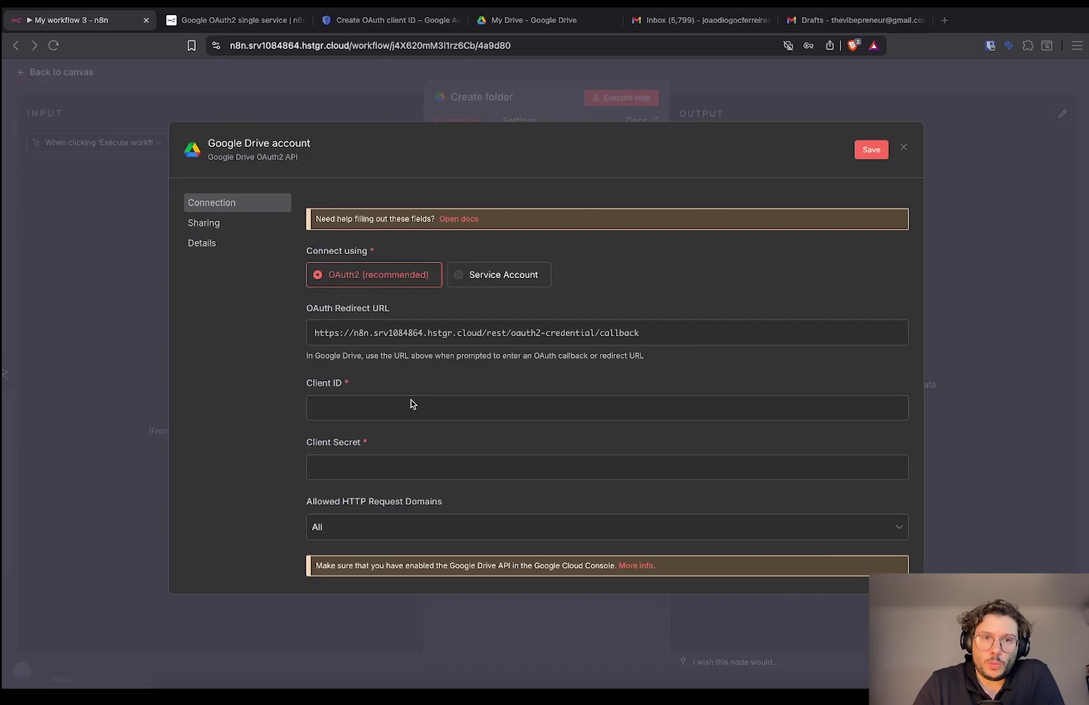
Paste the client ID and secret into n8n's Google Drive credential and begin Sign in with Google.
{"action": "left_click", "coordinate": [408, 407]}
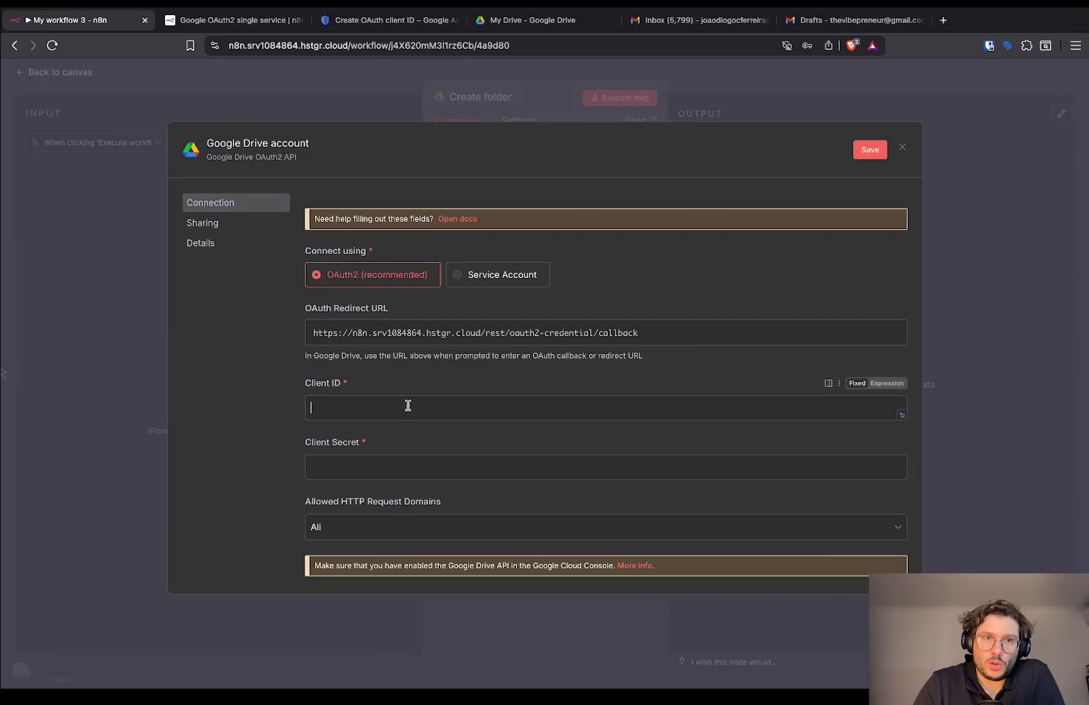
{"action": "key", "text": "super+v"}
{"action": "left_click", "coordinate": [432, 466]}
{"action": "key", "text": "super+v"}
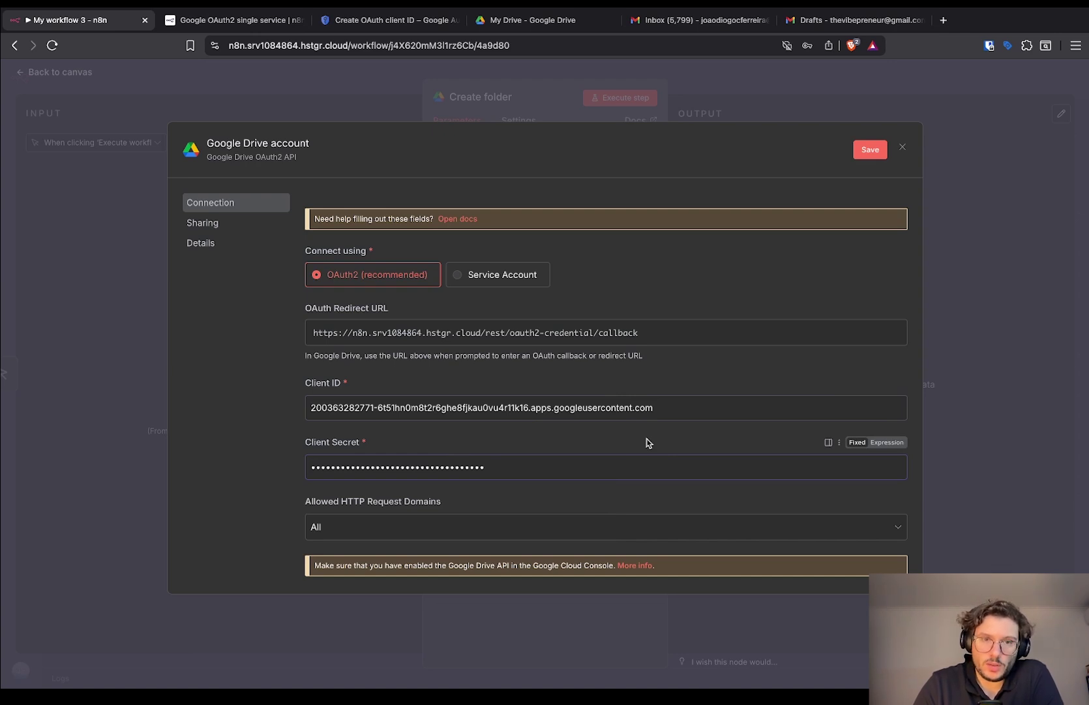
{"action": "scroll", "coordinate": [648, 443], "scroll_direction": "down", "scroll_amount": 5}
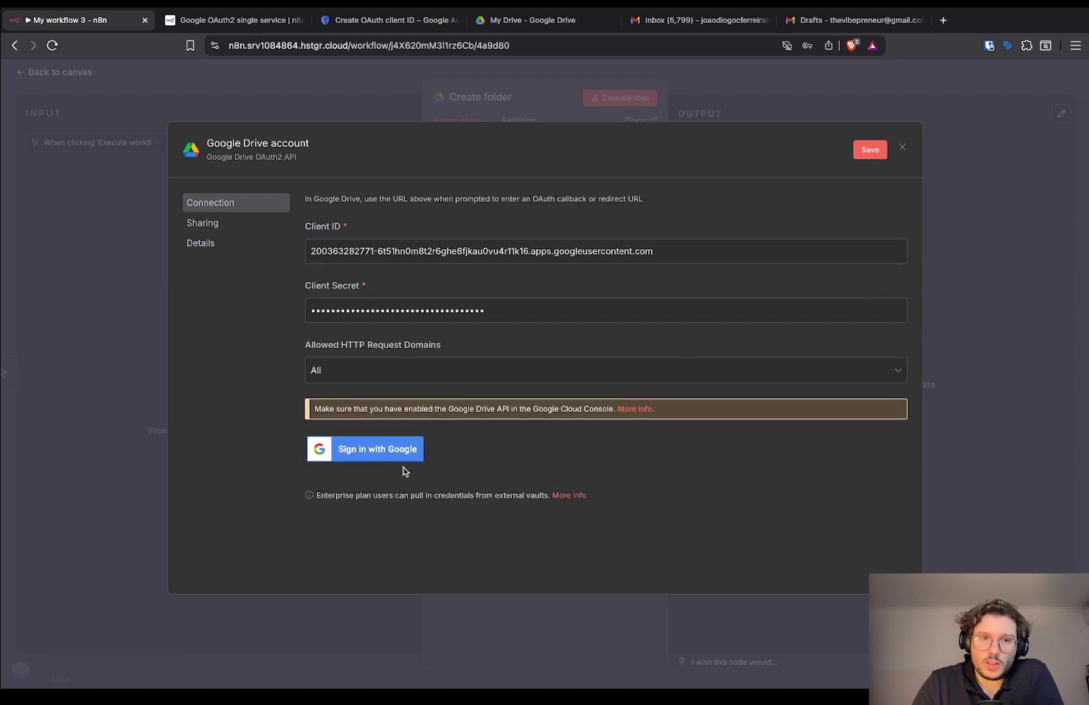
{"action": "left_click", "coordinate": [418, 460]}
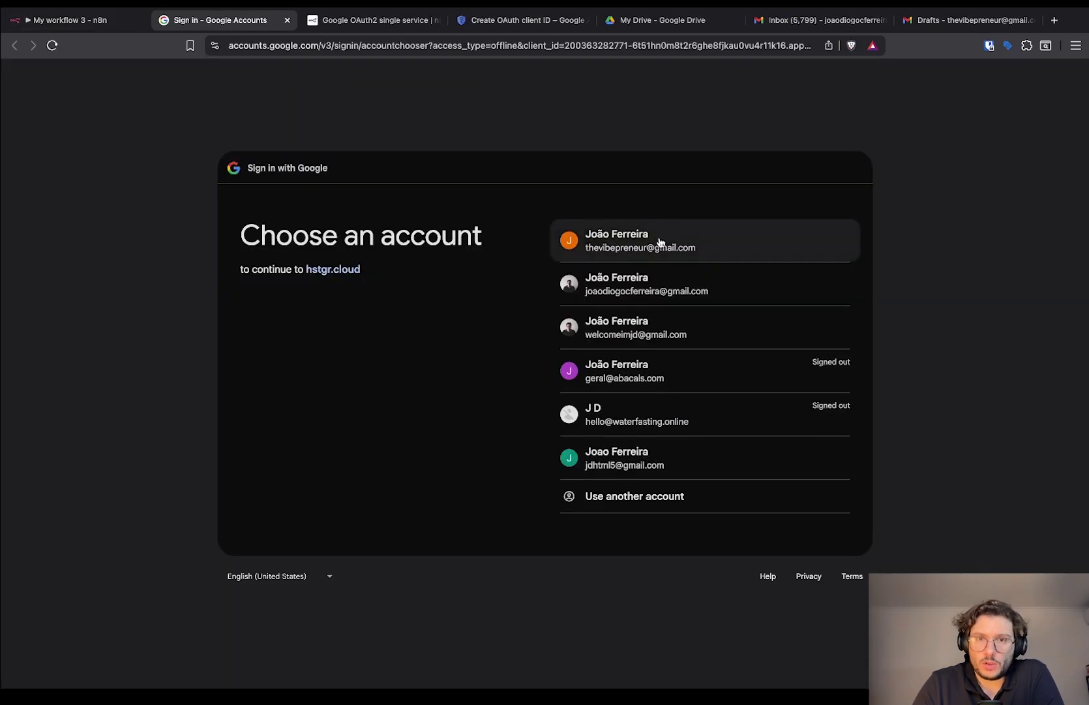
Authorize n8n with the chosen Google account past the unverified-app warning, granting all permissions.
{"action": "left_click", "coordinate": [659, 240]}
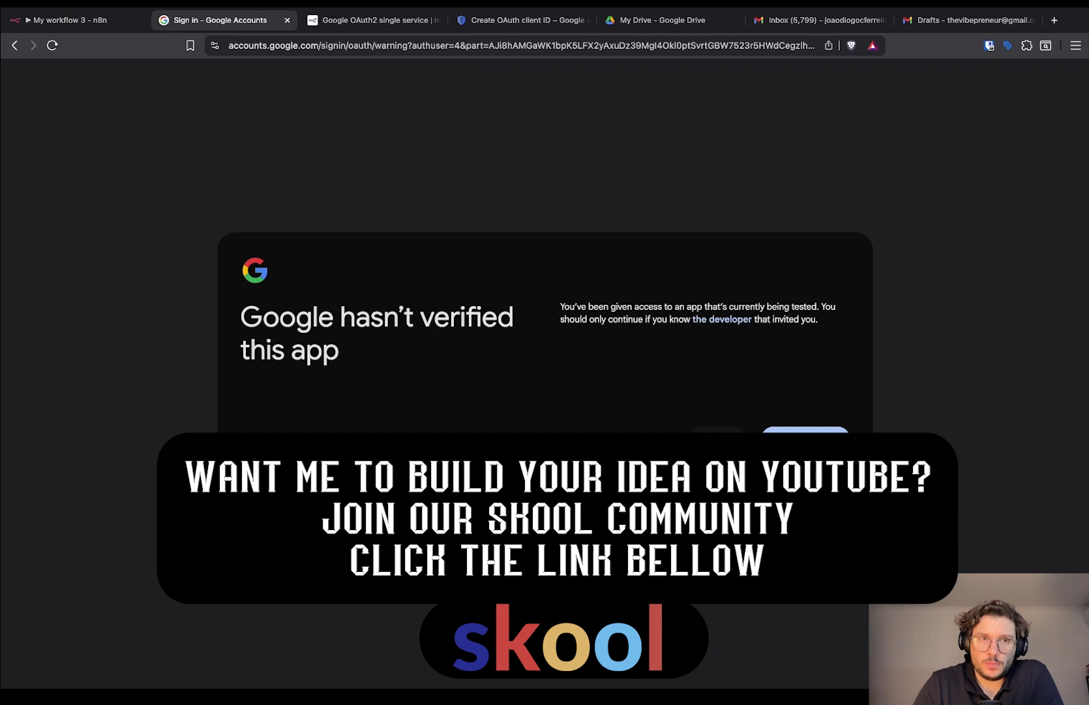
{"action": "left_click", "coordinate": [805, 436]}
{"action": "left_click", "coordinate": [567, 197]}
{"action": "left_click", "coordinate": [769, 587]}
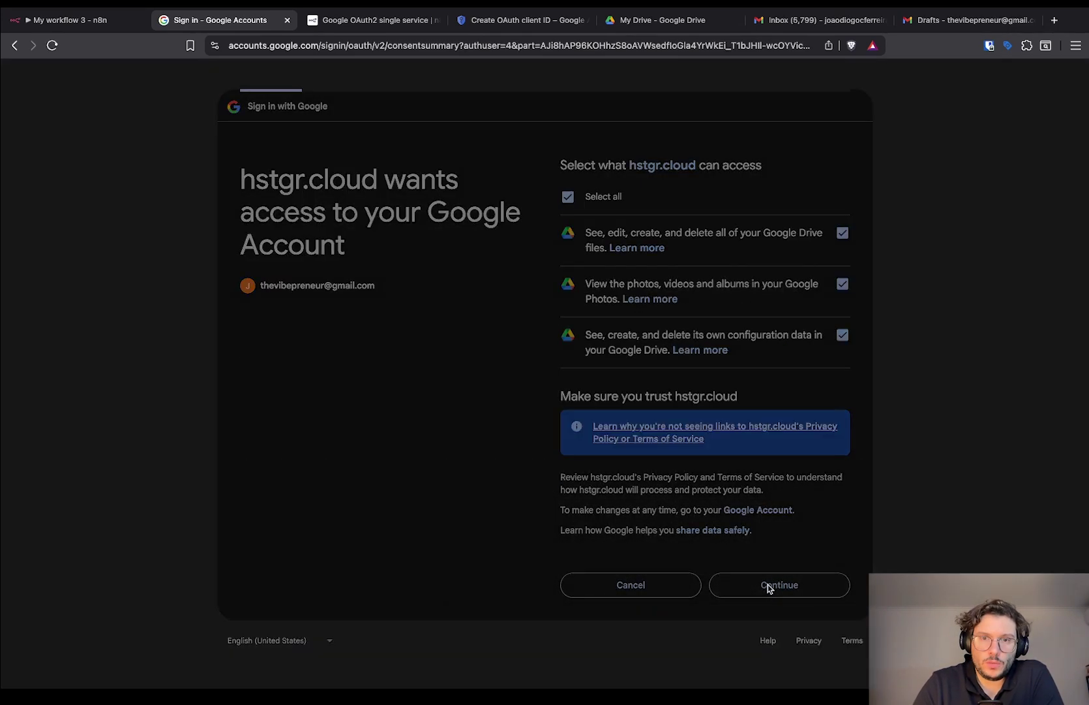
{"action": "left_click", "coordinate": [79, 19]}
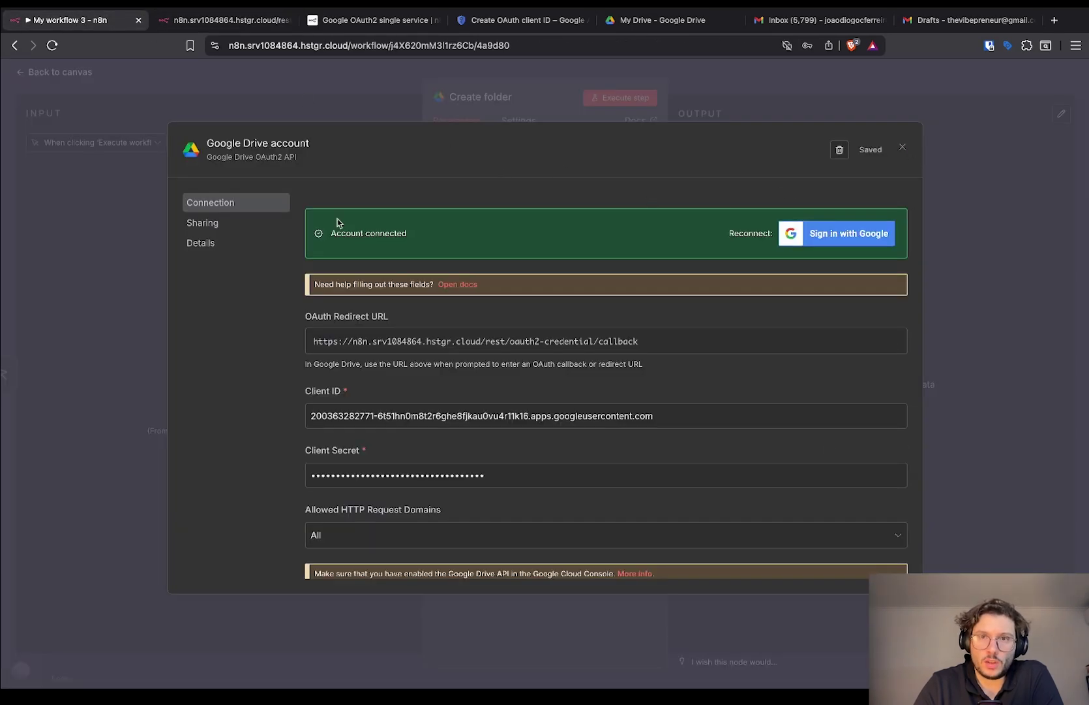
Test the Create folder node with TestFolder, get the Drive API-disabled error, and return to Cloud Console.
{"action": "left_click", "coordinate": [902, 148]}
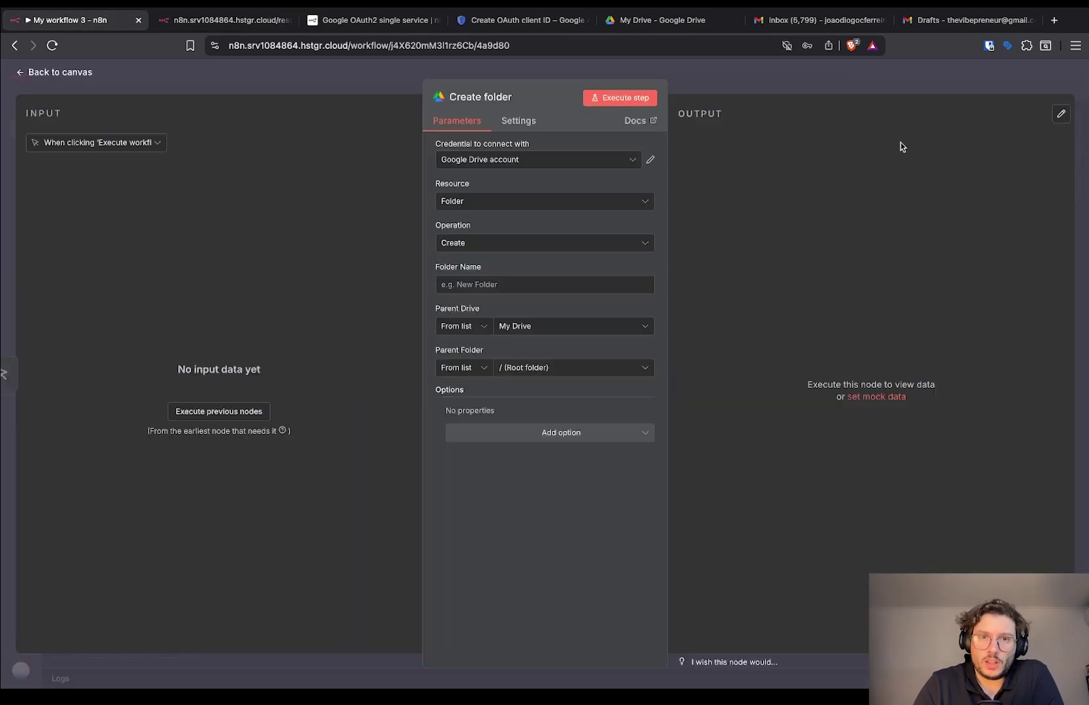
{"action": "left_click", "coordinate": [515, 285]}
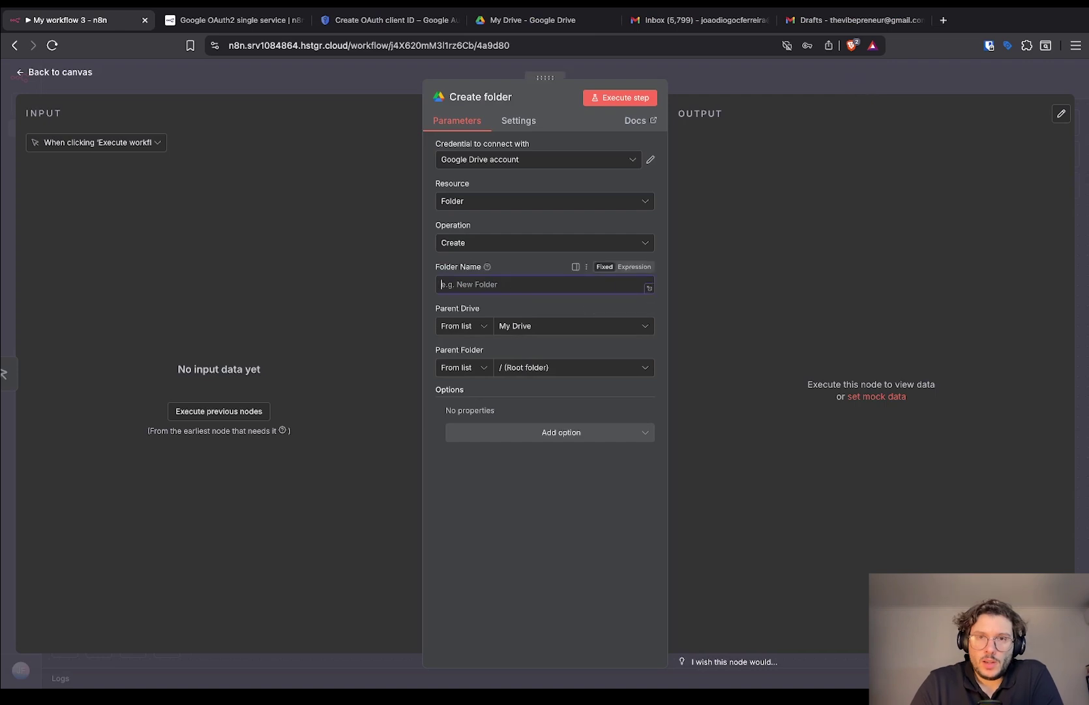
{"action": "left_click", "coordinate": [628, 98]}
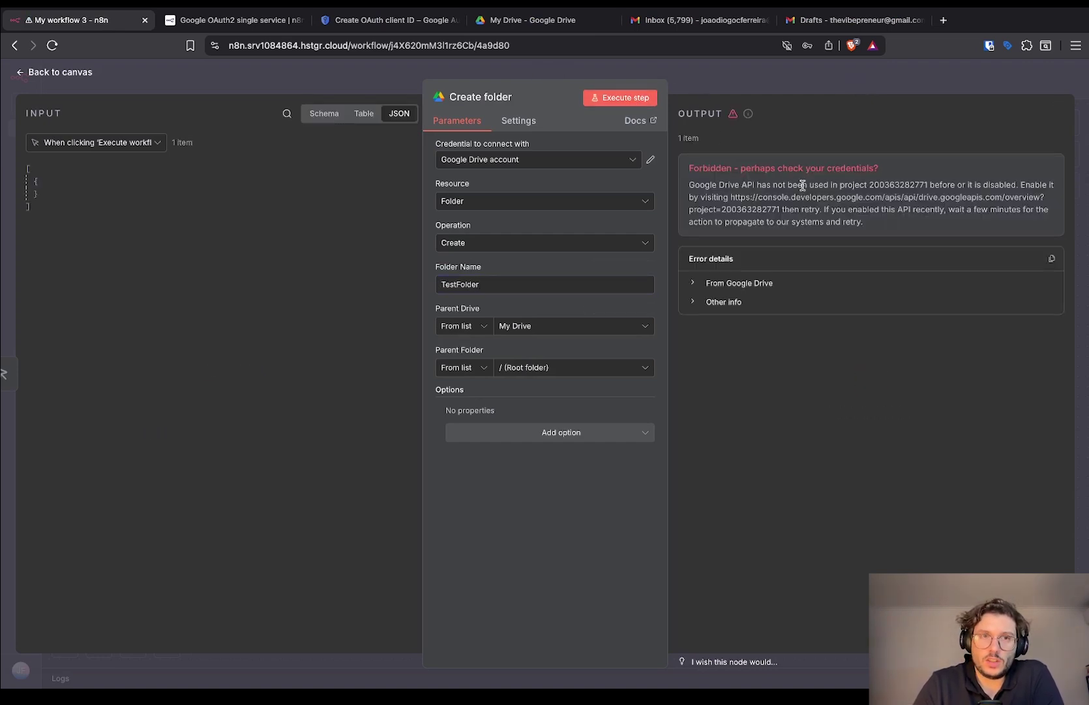
{"action": "left_click", "coordinate": [368, 23]}
{"action": "left_click", "coordinate": [332, 121]}
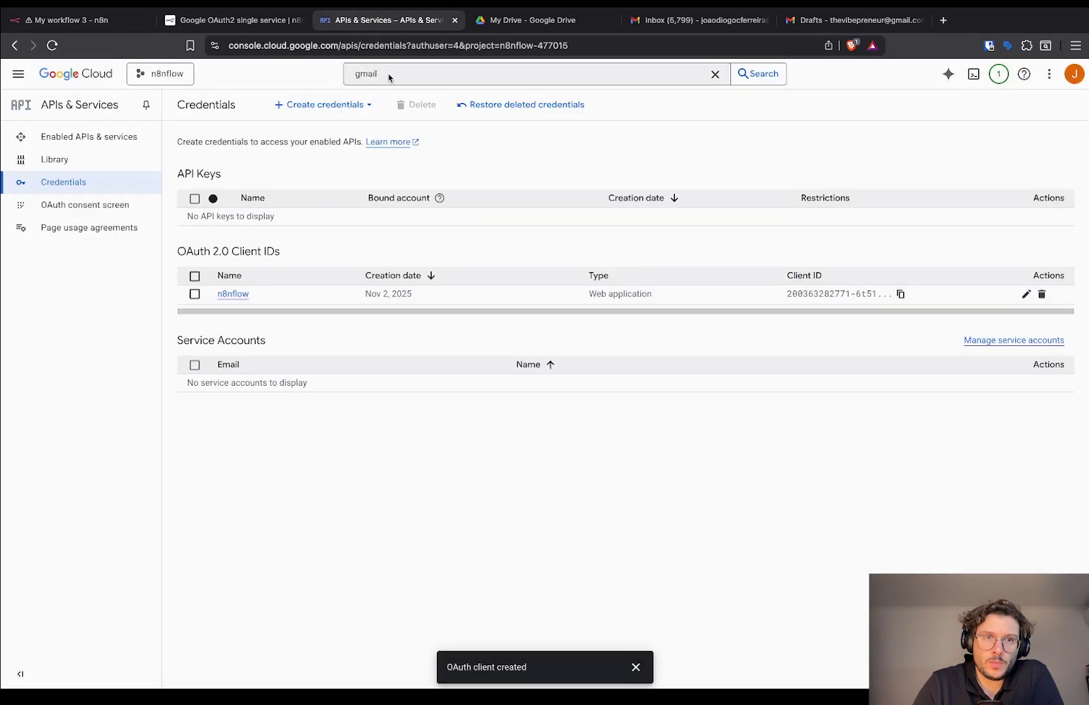
Find and enable the Google Drive API and the Google Sheets API via console search.
{"action": "left_click", "coordinate": [388, 73]}
{"action": "type", "text": "drive api"}
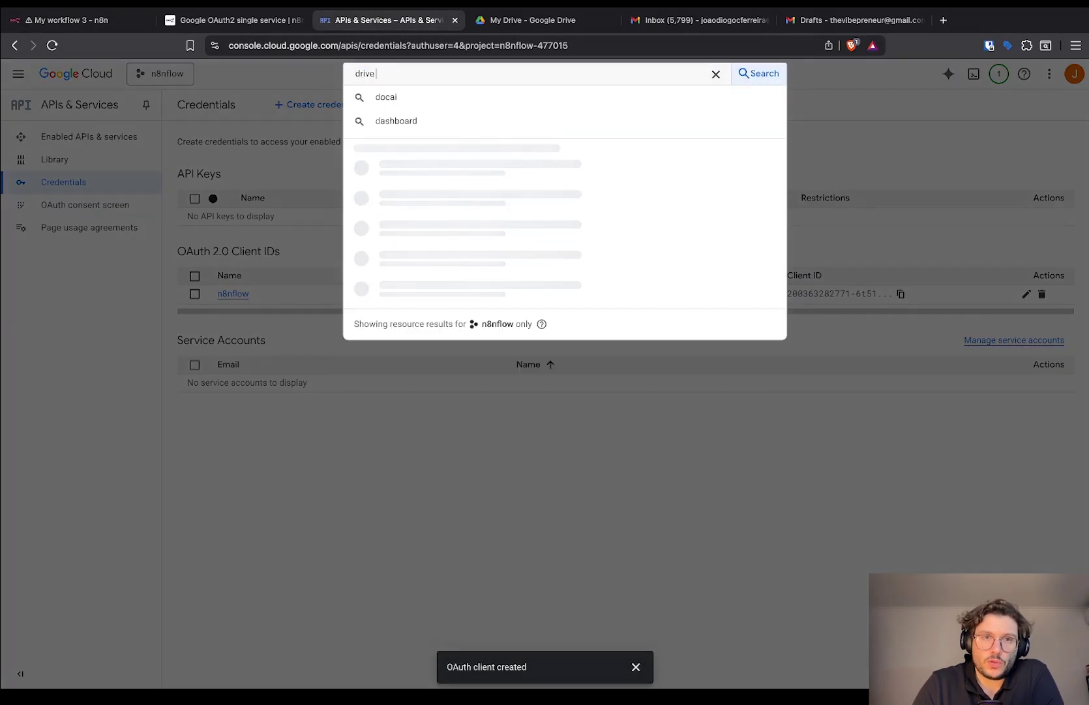
{"action": "left_click", "coordinate": [419, 125]}
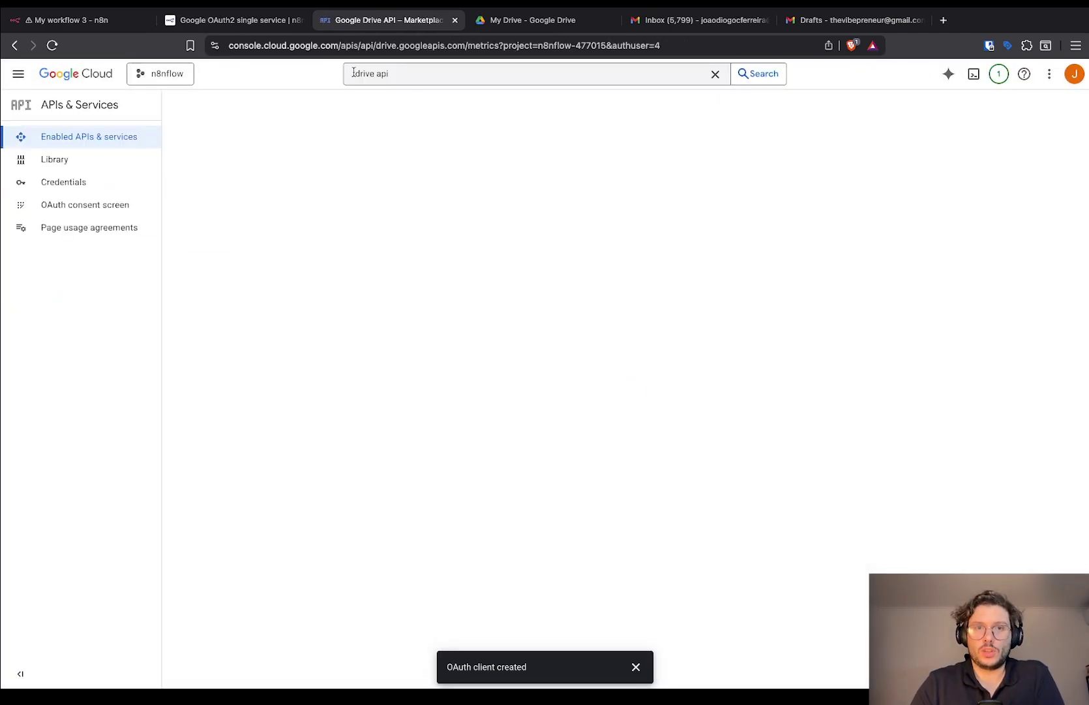
{"action": "left_click", "coordinate": [360, 73]}
{"action": "double_click", "coordinate": [359, 73]}
{"action": "type", "text": "sheets"}
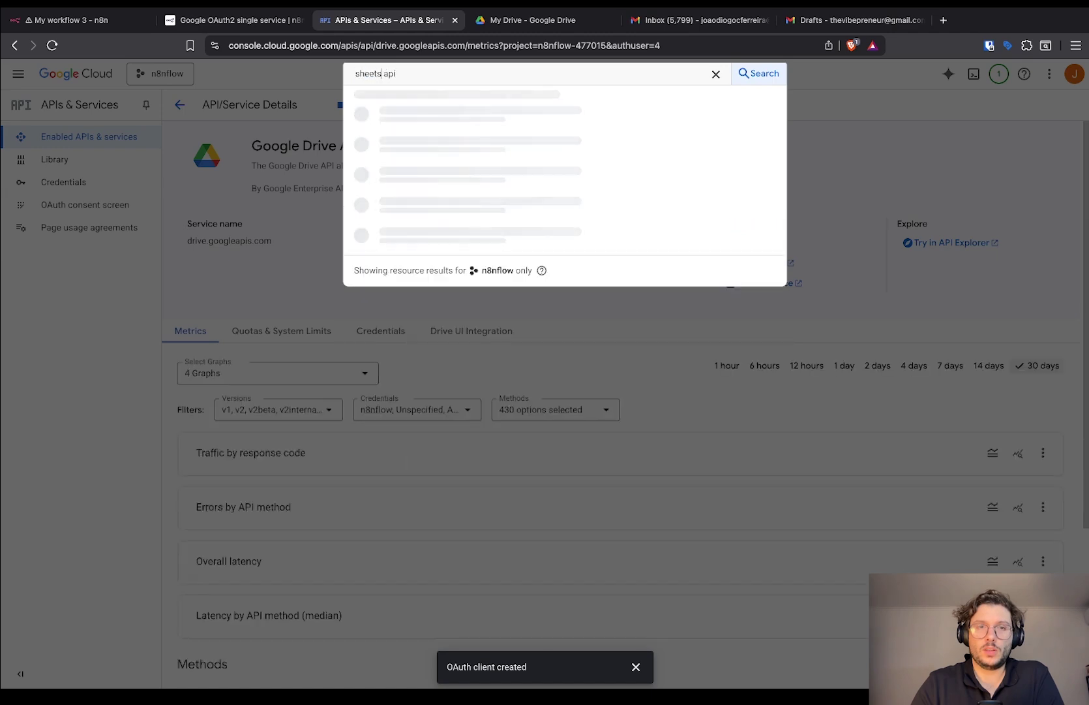
{"action": "key", "text": "Return"}
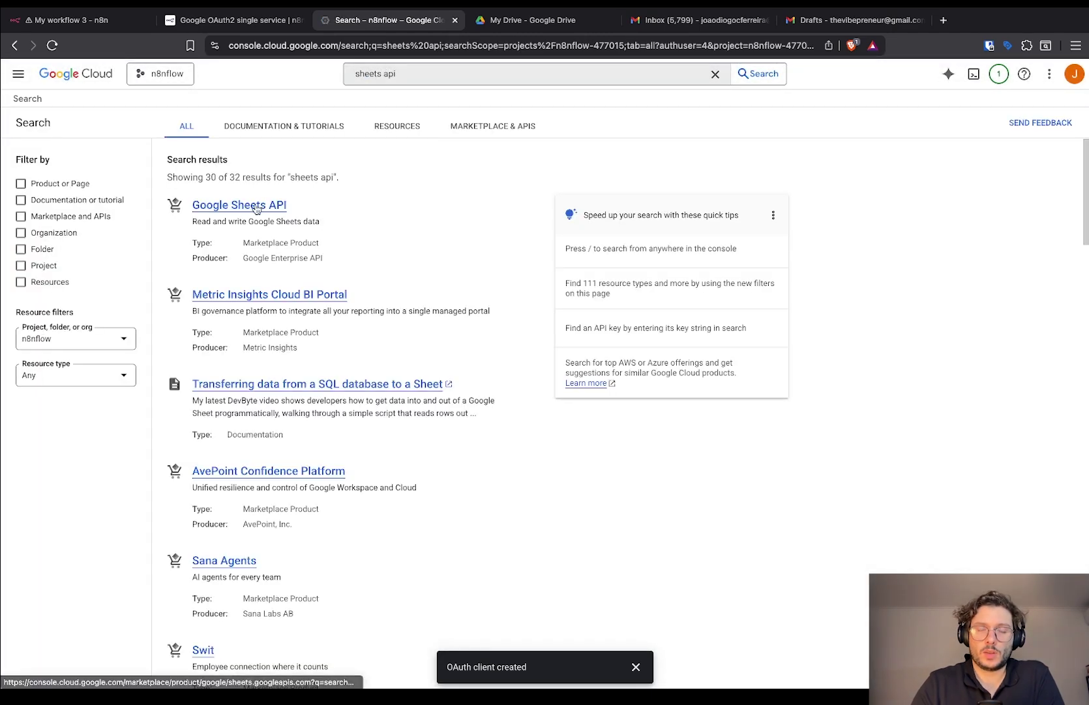
{"action": "left_click", "coordinate": [257, 206]}
{"action": "left_click", "coordinate": [163, 237]}
Enable the Gmail API, then go back to the n8n workflow.
{"action": "type", "text": "/"}
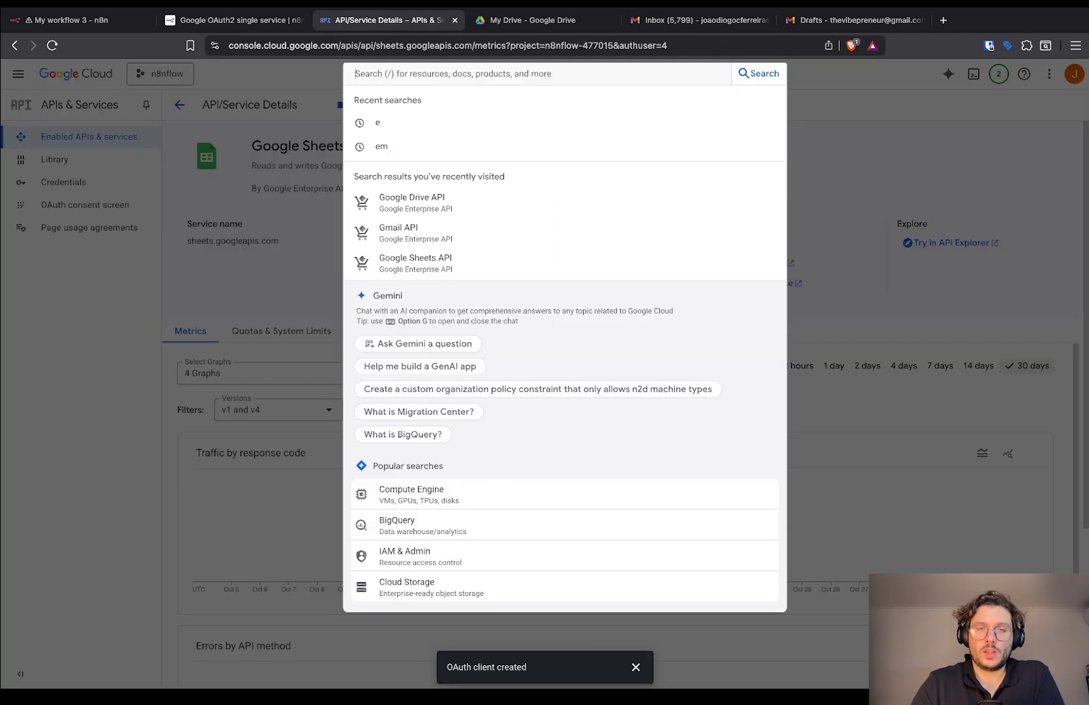
{"action": "type", "text": "gmail"}
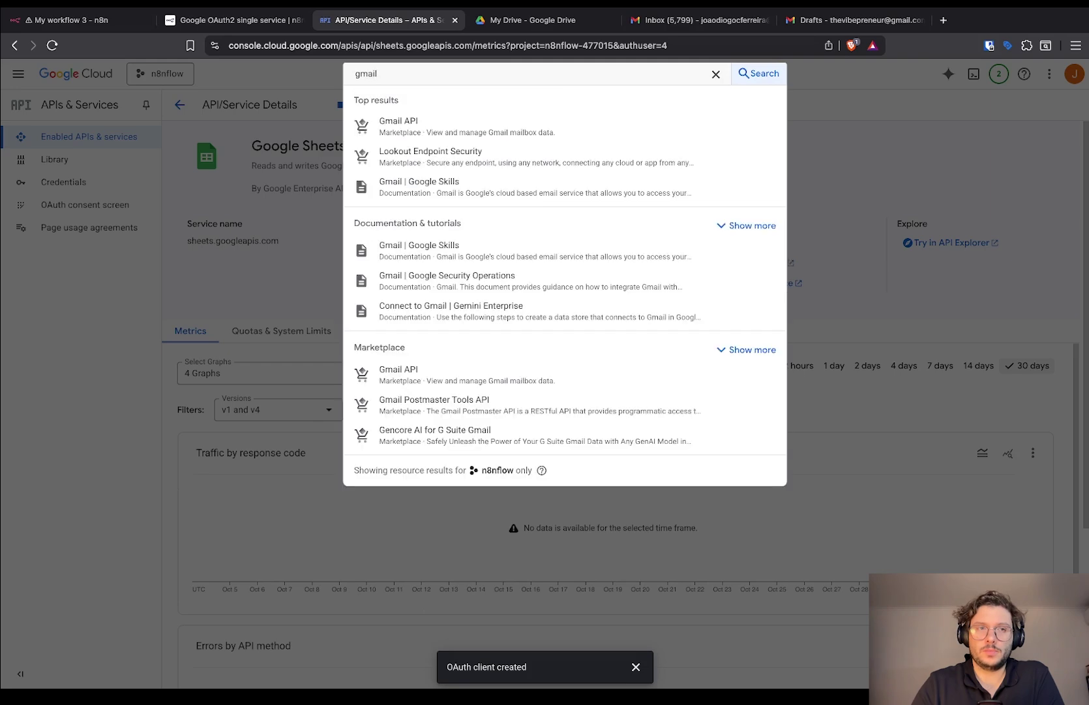
{"action": "left_click", "coordinate": [424, 128]}
{"action": "left_click", "coordinate": [147, 238]}
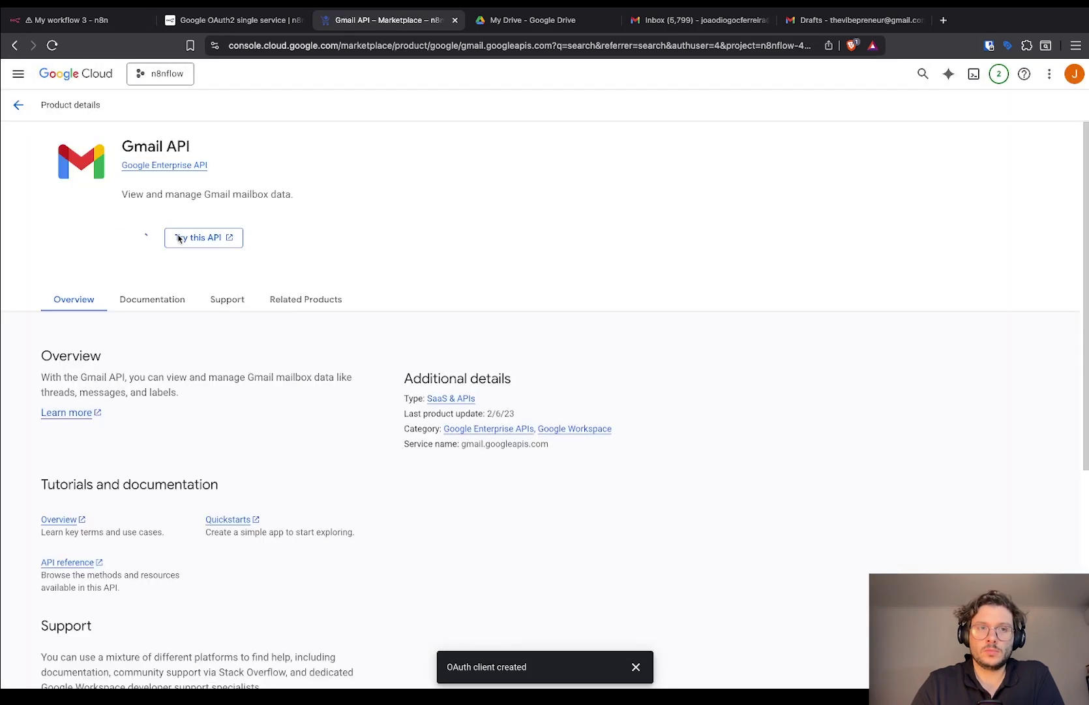
{"action": "left_click", "coordinate": [54, 22]}
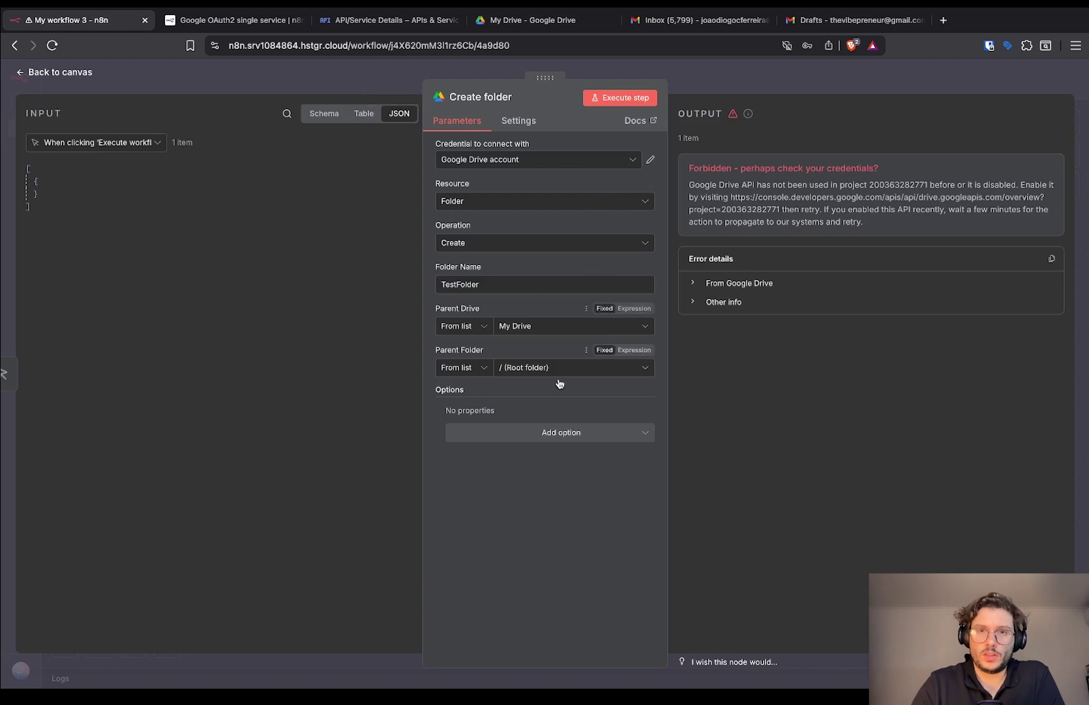
Re-execute the Create folder node to create TestFolder, then check My Drive for it.
{"action": "left_click", "coordinate": [618, 101]}
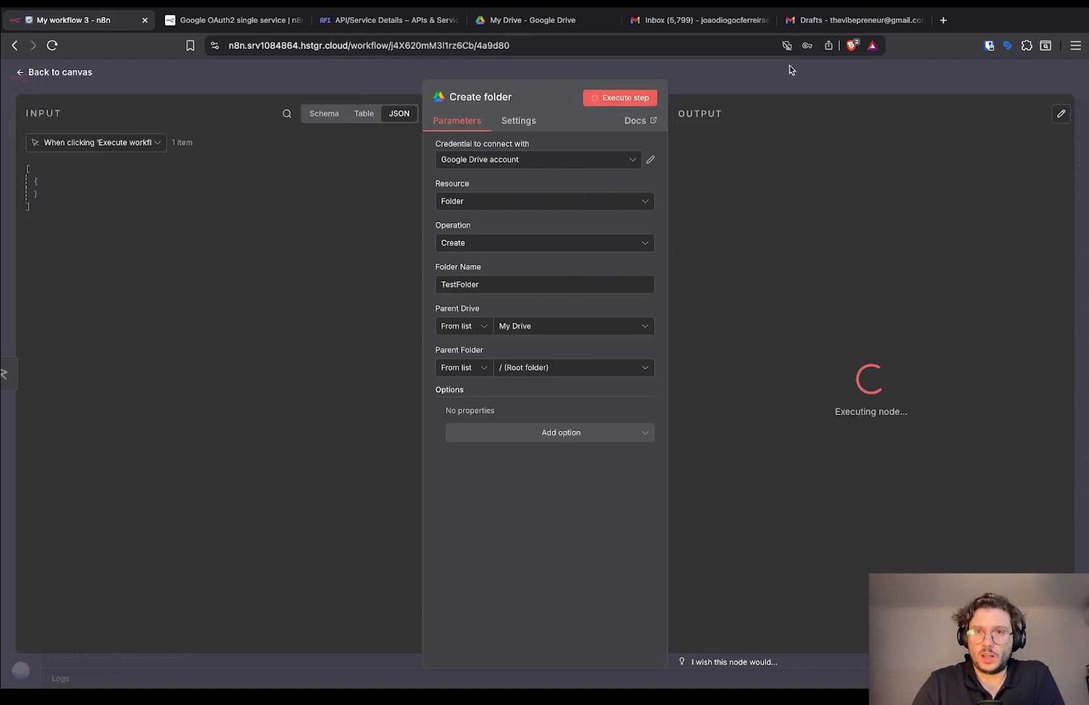
{"action": "left_click", "coordinate": [508, 23]}
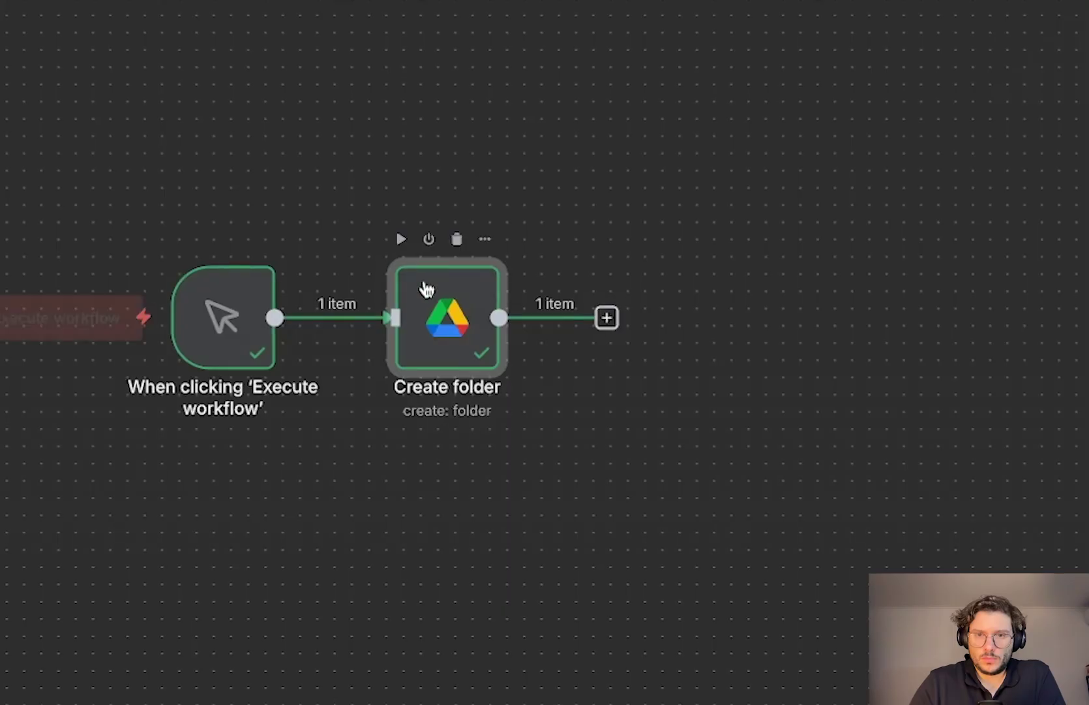
Move the Create folder node higher and add a Google Sheets Create sheet node from the trigger.
{"action": "left_click_drag", "start_coordinate": [425, 287], "coordinate": [425, 150]}
{"action": "left_click_drag", "start_coordinate": [221, 317], "coordinate": [309, 314]}
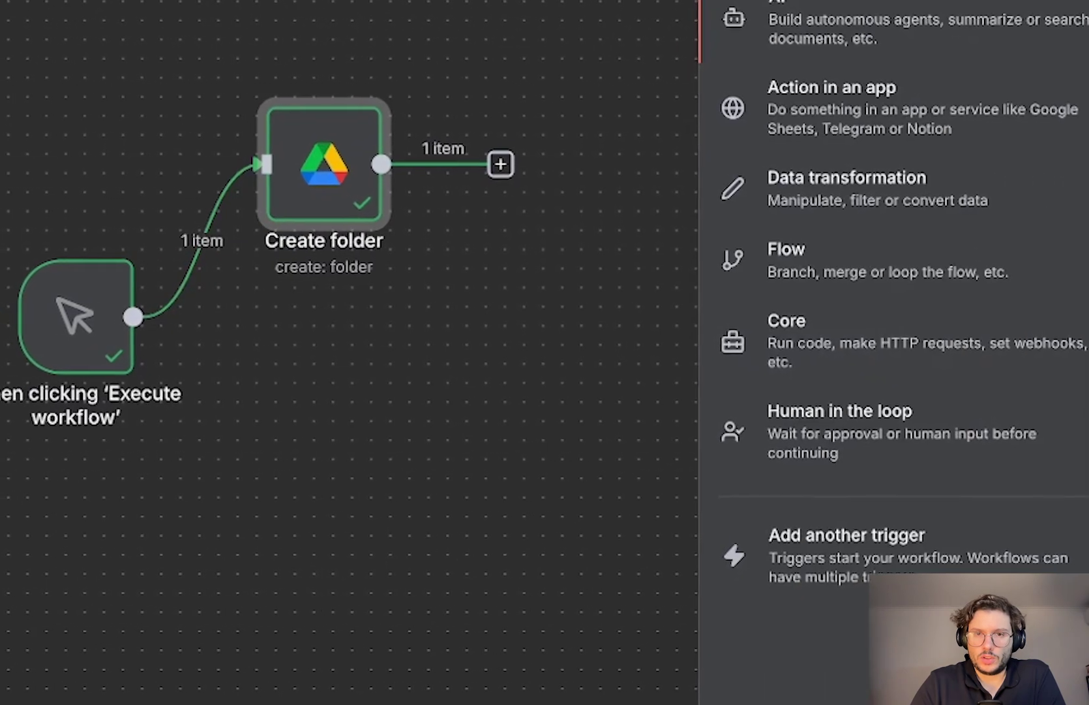
{"action": "type", "text": "sheet"}
{"action": "key", "text": "Return"}
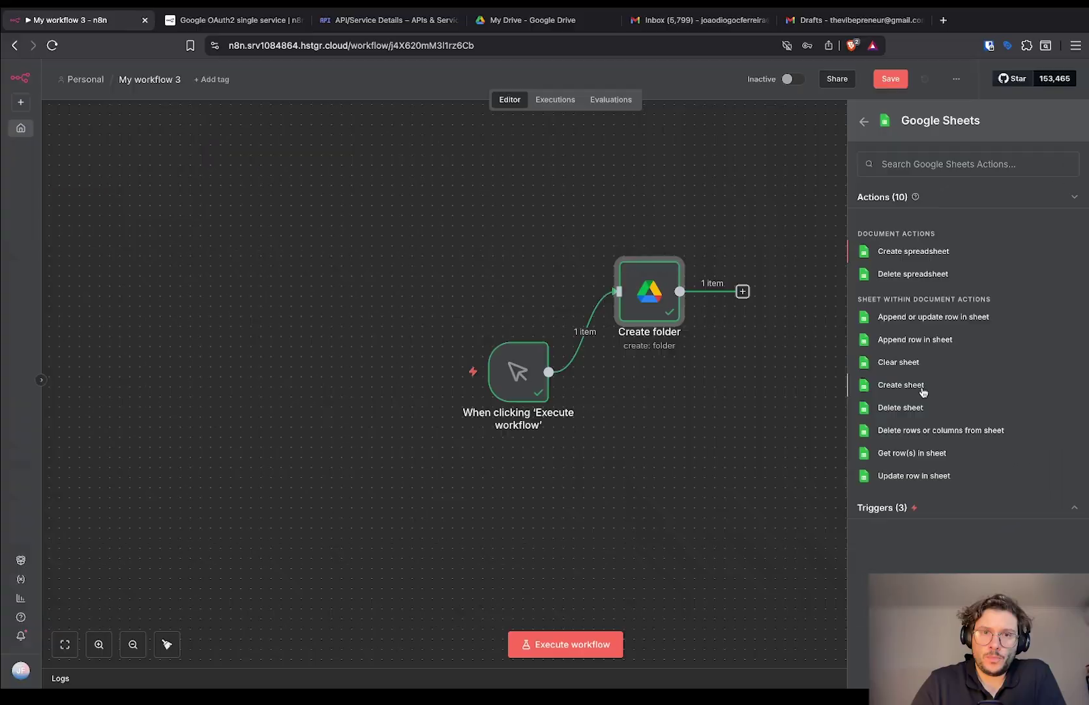
{"action": "left_click", "coordinate": [770, 351]}
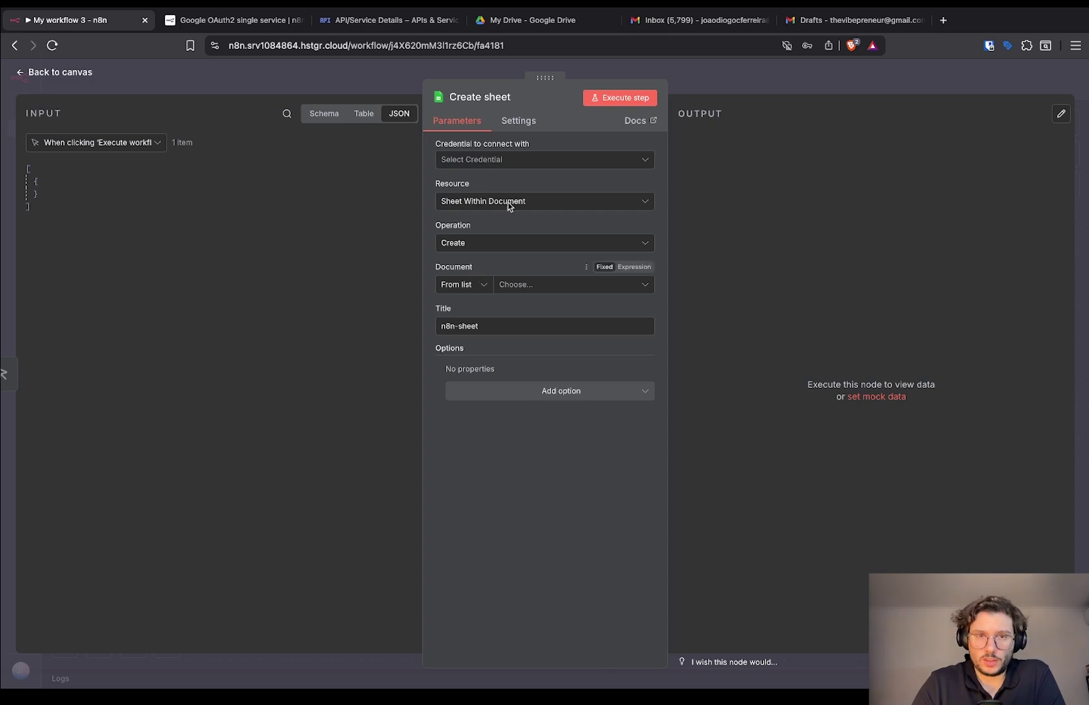
Create a new Google Sheets credential using the pasted OAuth client ID and client secret.
{"action": "left_click", "coordinate": [533, 162]}
{"action": "left_click", "coordinate": [540, 189]}
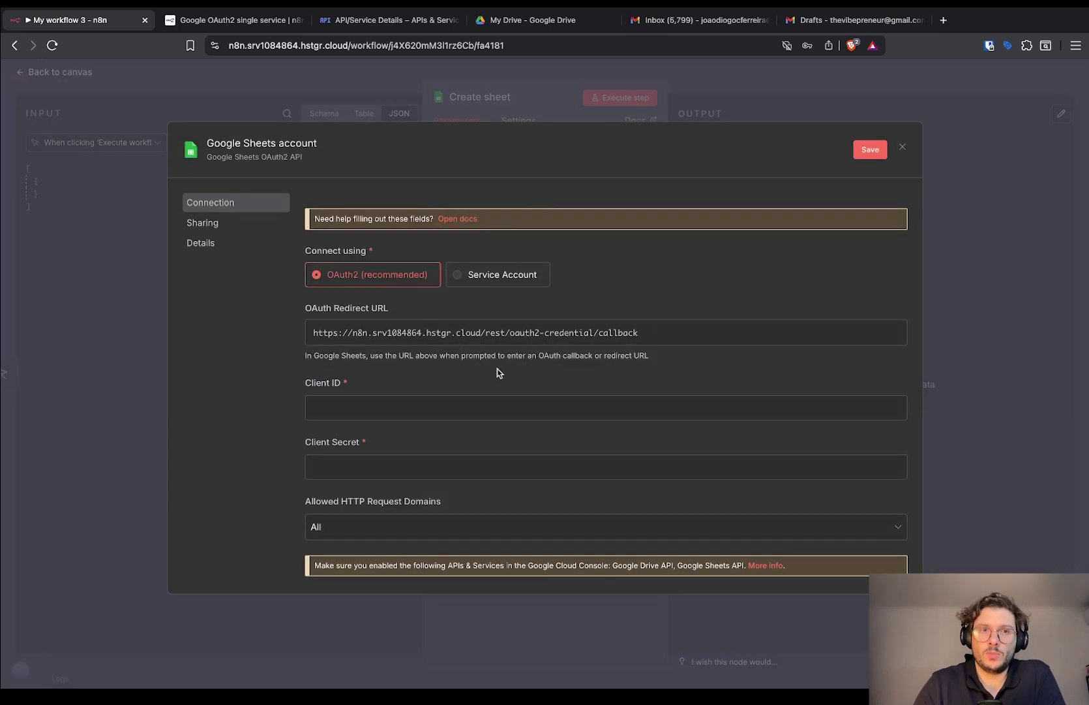
{"action": "scroll", "coordinate": [498, 370], "scroll_direction": "down", "scroll_amount": 2}
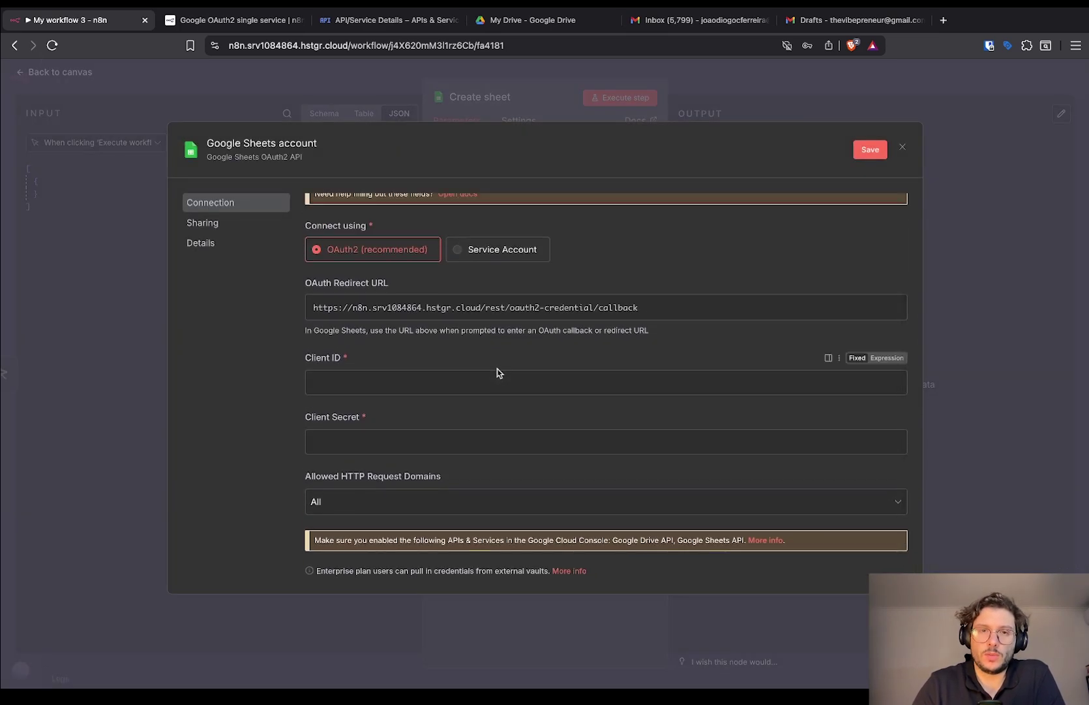
{"action": "left_click", "coordinate": [419, 382]}
{"action": "key", "text": "ctrl+v"}
{"action": "left_click", "coordinate": [371, 443]}
{"action": "key", "text": "ctrl+v"}
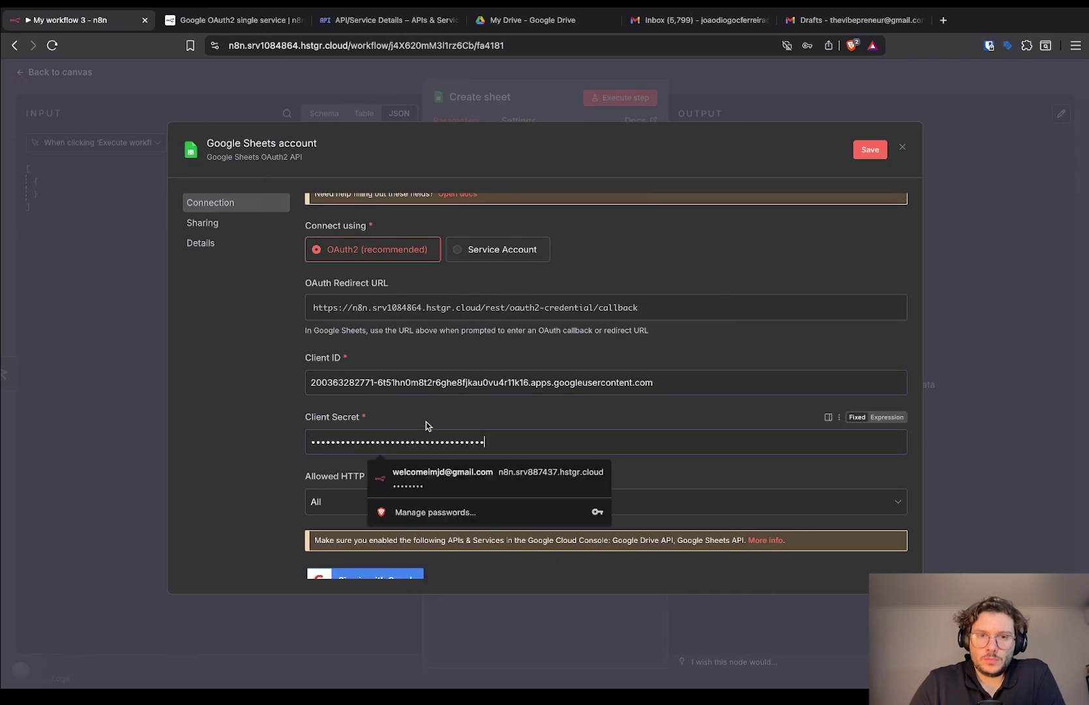
{"action": "scroll", "coordinate": [469, 418], "scroll_direction": "down", "scroll_amount": 4}
Sign in with Google, grant all permissions, and close the now-connected Sheets credential.
{"action": "left_click", "coordinate": [389, 458]}
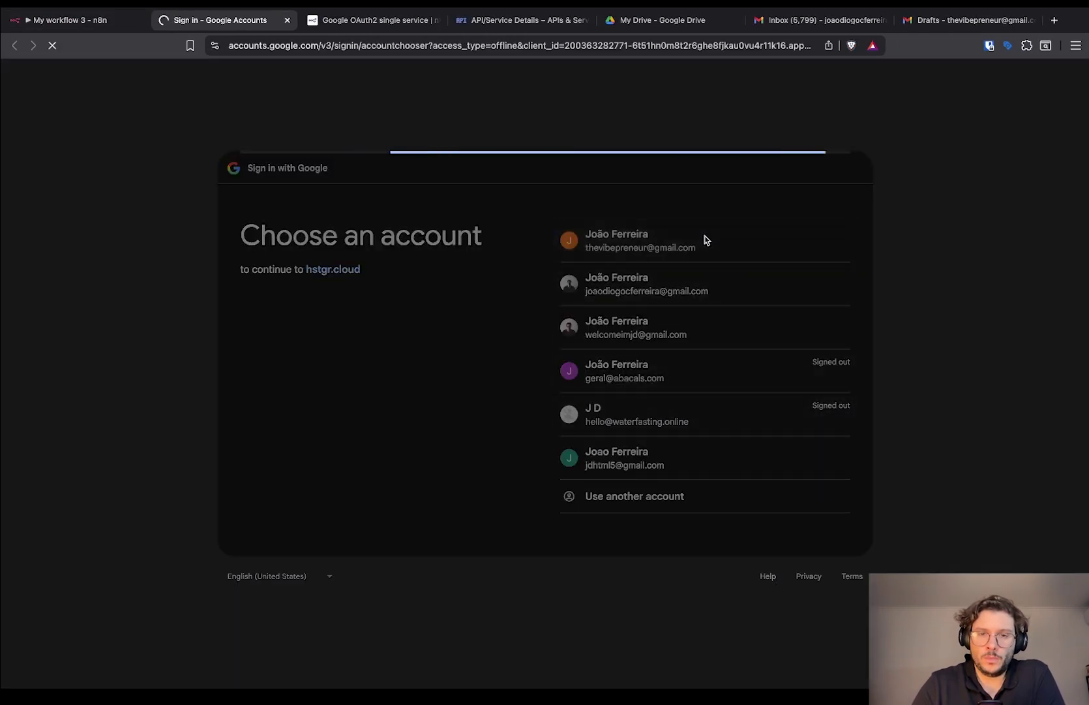
{"action": "left_click", "coordinate": [730, 434]}
{"action": "left_click", "coordinate": [568, 196]}
{"action": "left_click", "coordinate": [727, 602]}
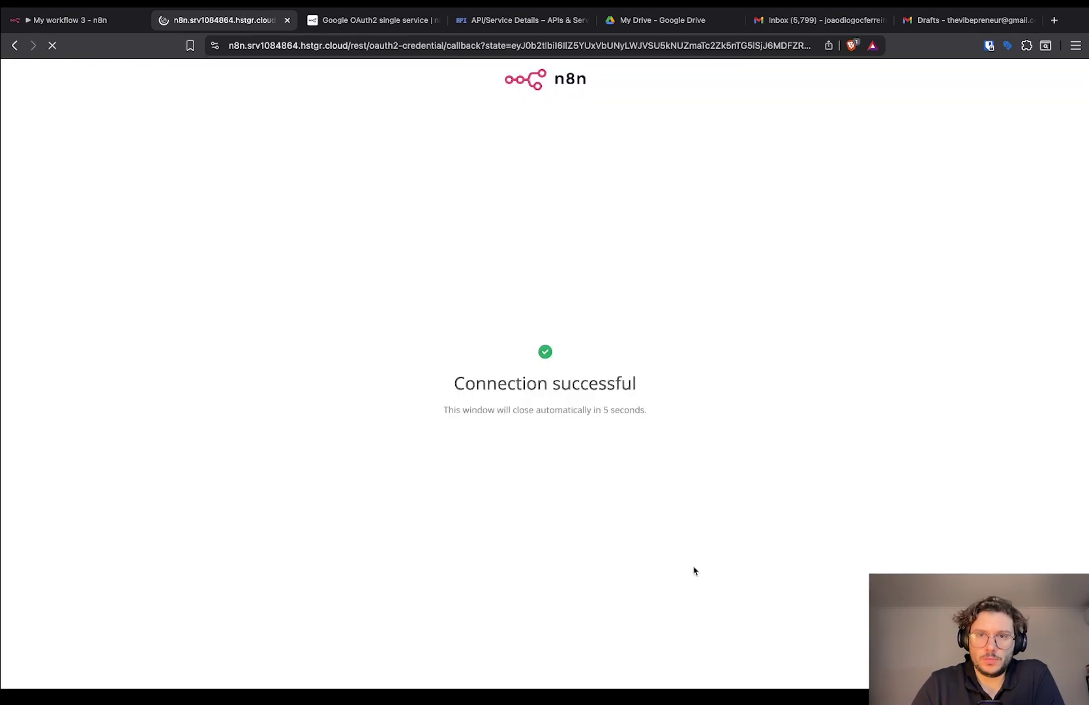
{"action": "left_click", "coordinate": [96, 21]}
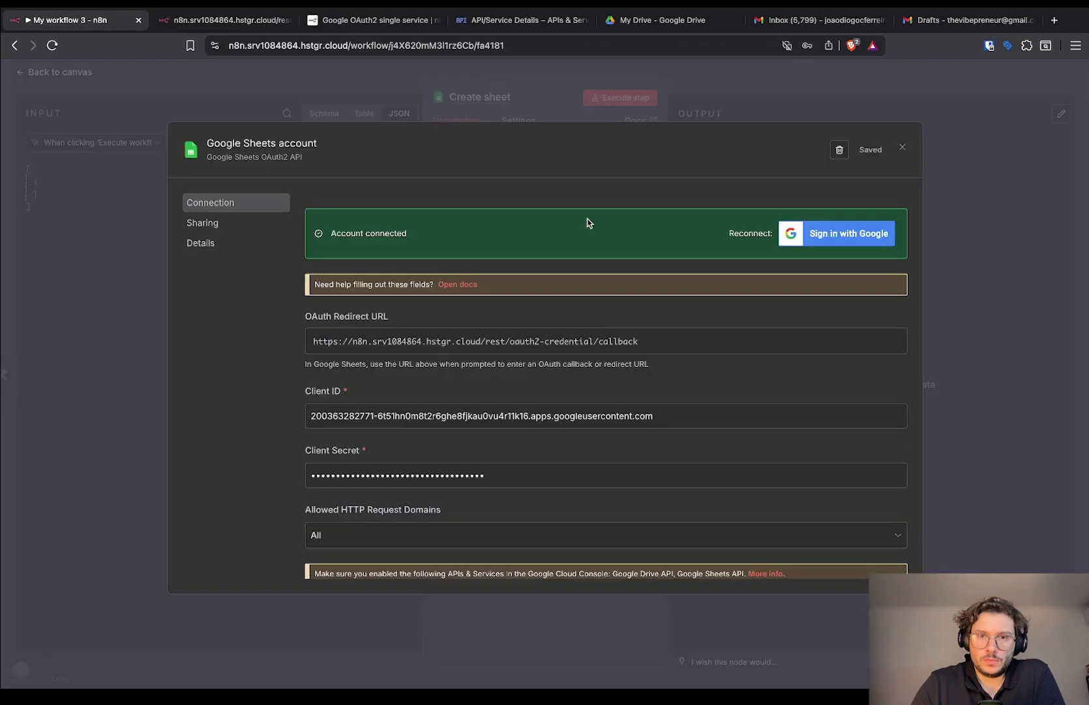
{"action": "key", "text": "Escape"}
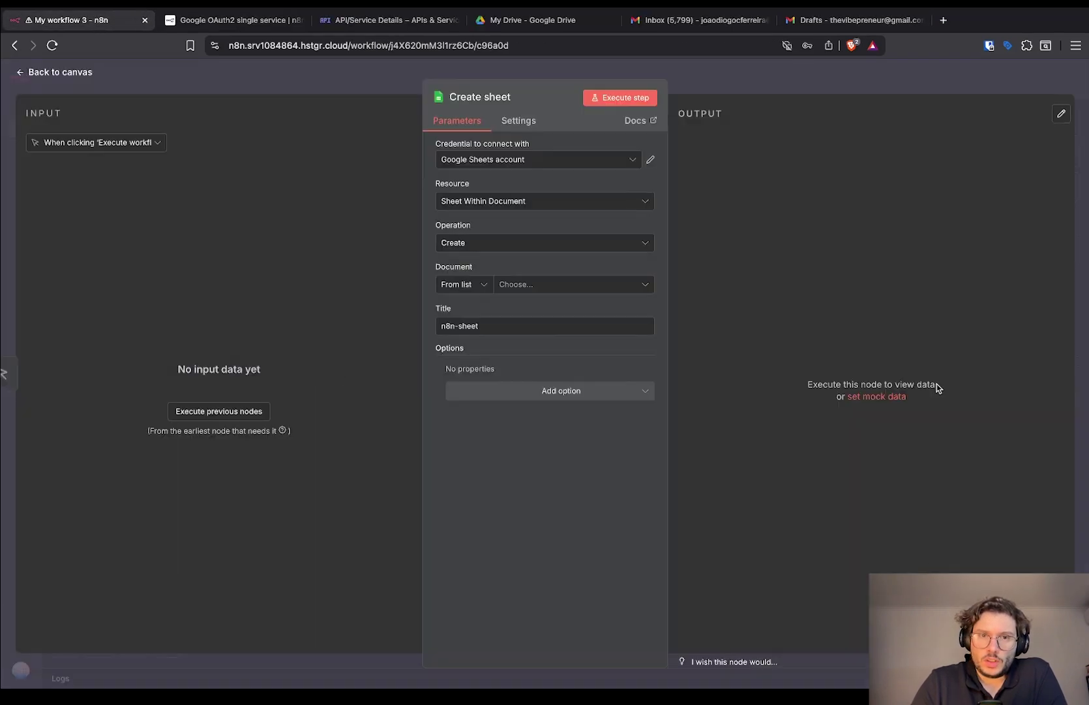
Point the Create sheet node at the Test sheet document and execute the step.
{"action": "left_click", "coordinate": [554, 283]}
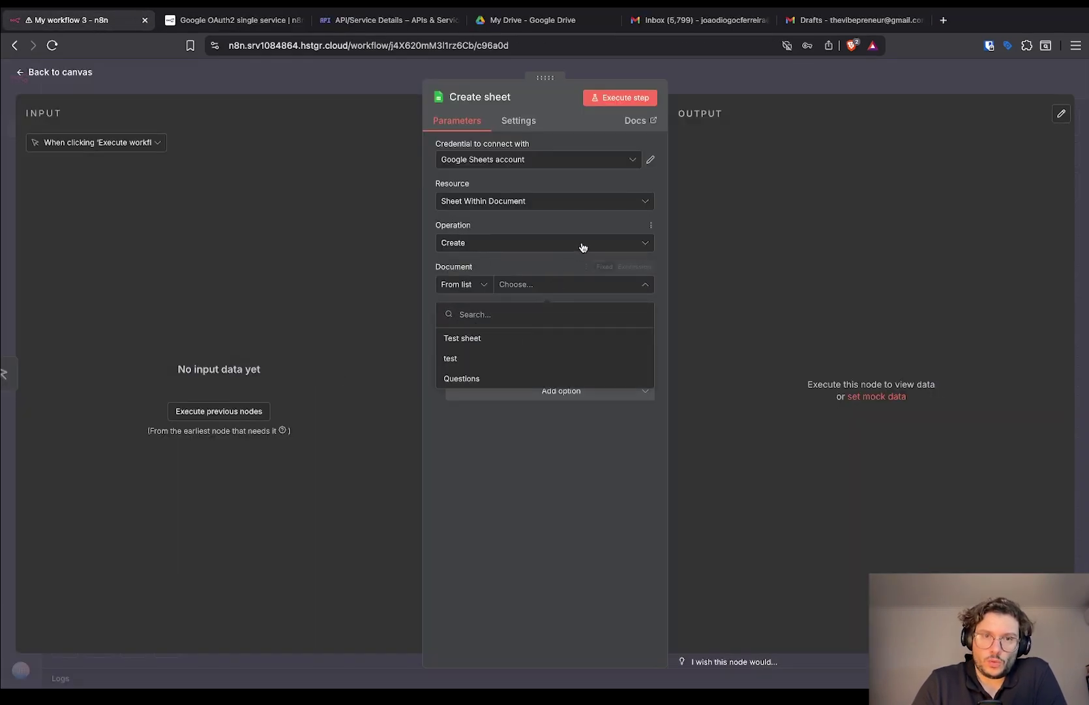
{"action": "left_click", "coordinate": [512, 339]}
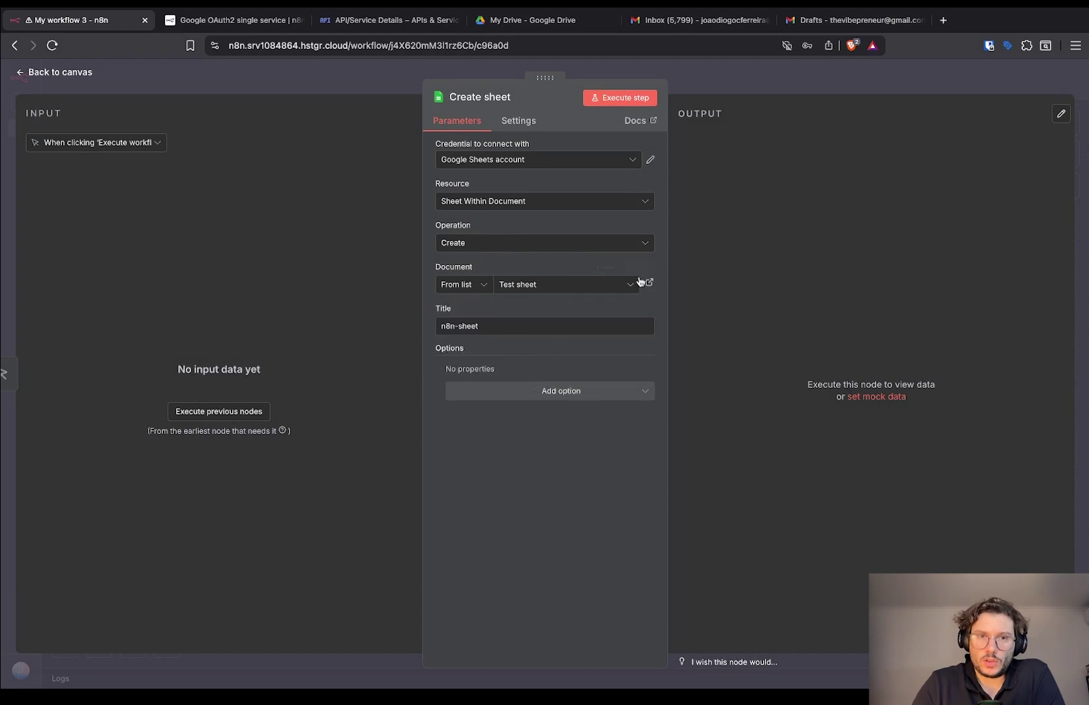
{"action": "left_click", "coordinate": [610, 98]}
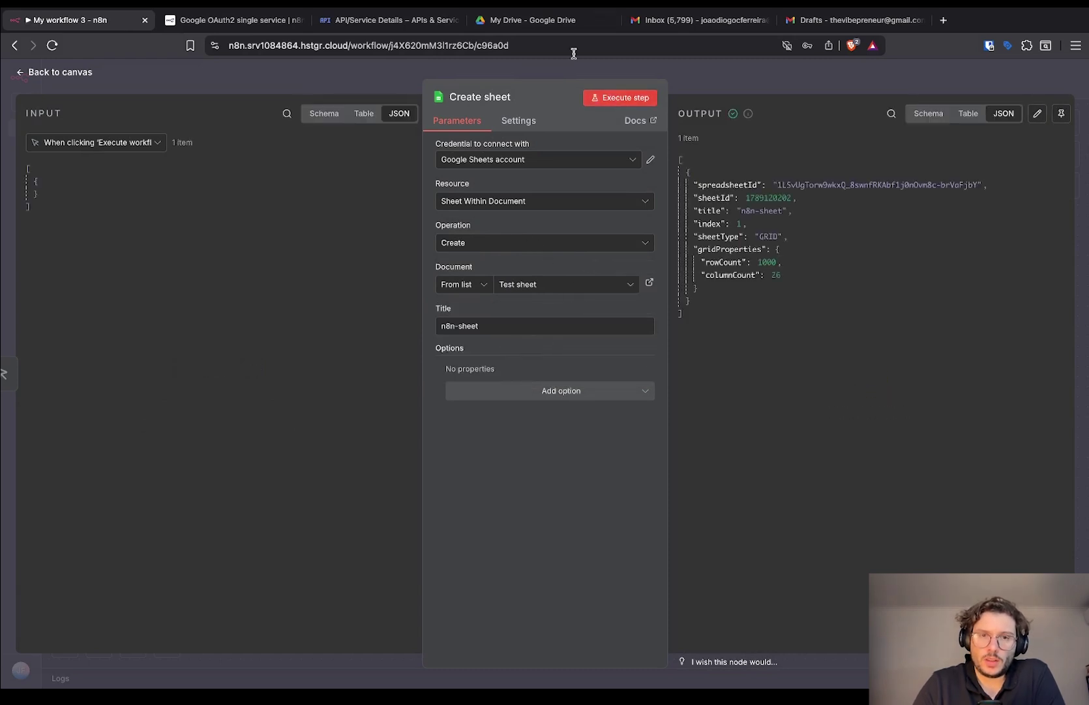
Open Test sheet from My Drive to check the n8n-sheet tab, then branch a new node from the trigger.
{"action": "left_click", "coordinate": [543, 27]}
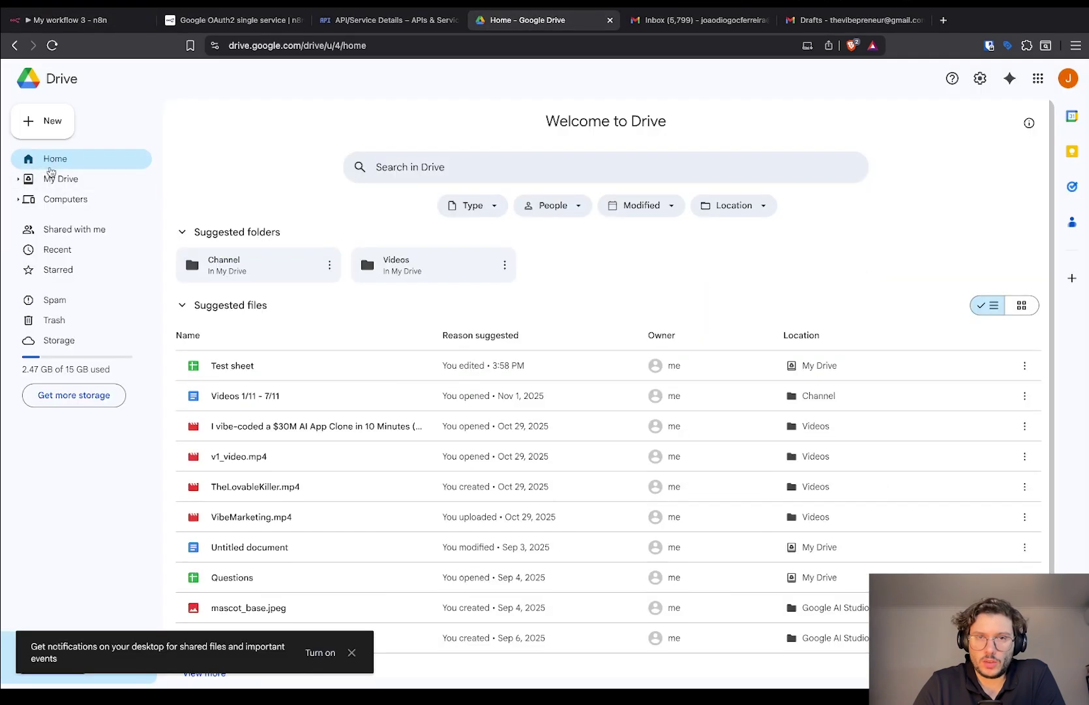
{"action": "left_click", "coordinate": [56, 178]}
{"action": "double_click", "coordinate": [236, 364]}
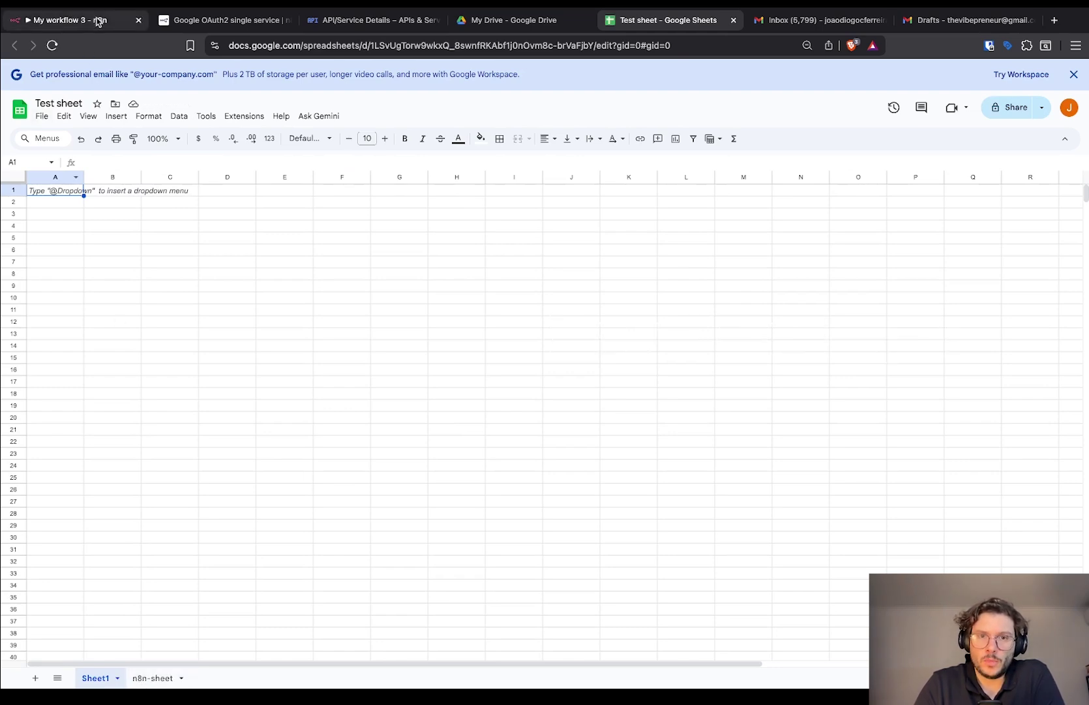
{"action": "left_click", "coordinate": [98, 21]}
{"action": "left_click_drag", "start_coordinate": [549, 371], "coordinate": [612, 479]}
Add a Gmail 'Create a draft' node via the 'gma' search.
{"action": "type", "text": "gma"}
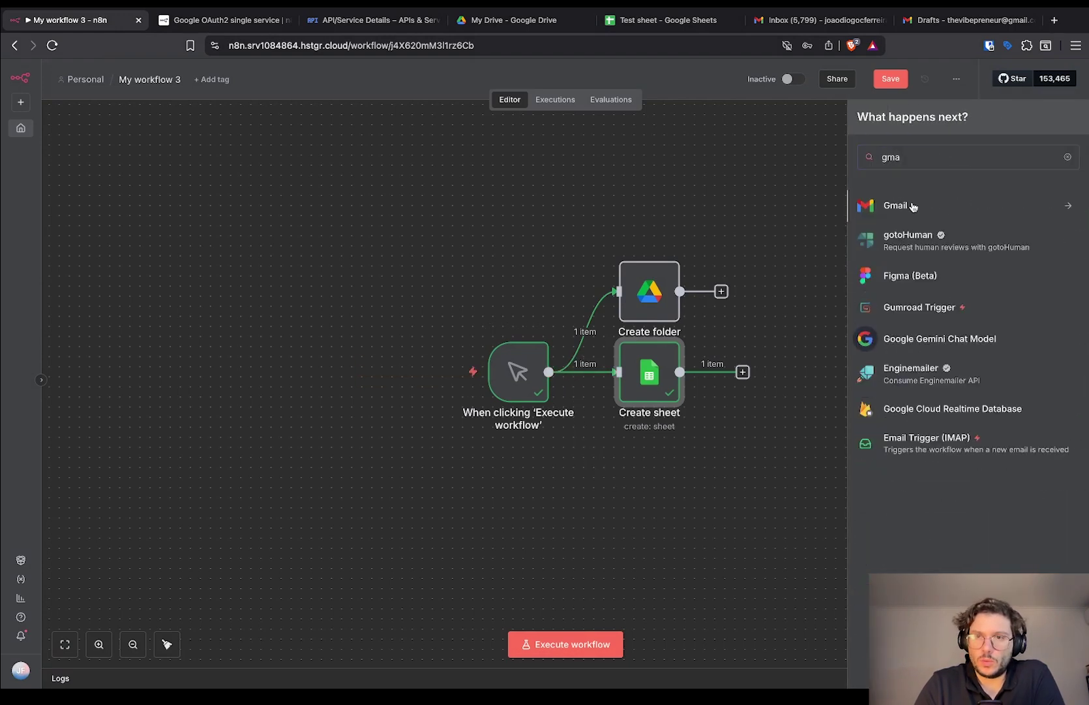
{"action": "left_click", "coordinate": [914, 207]}
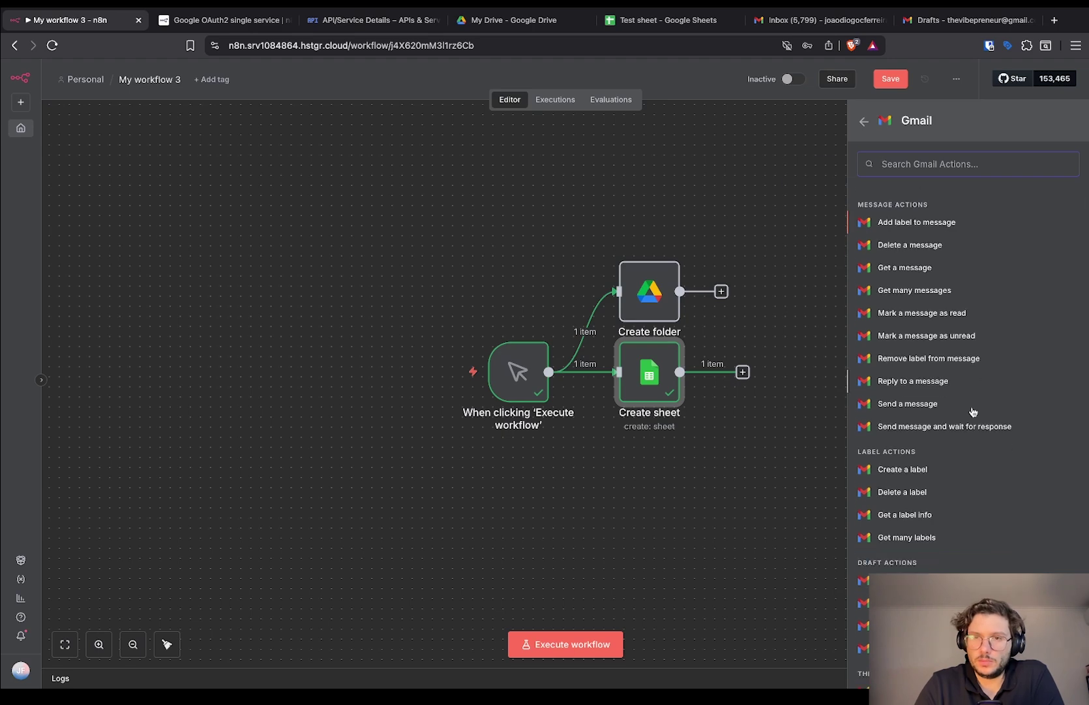
{"action": "left_click", "coordinate": [903, 580]}
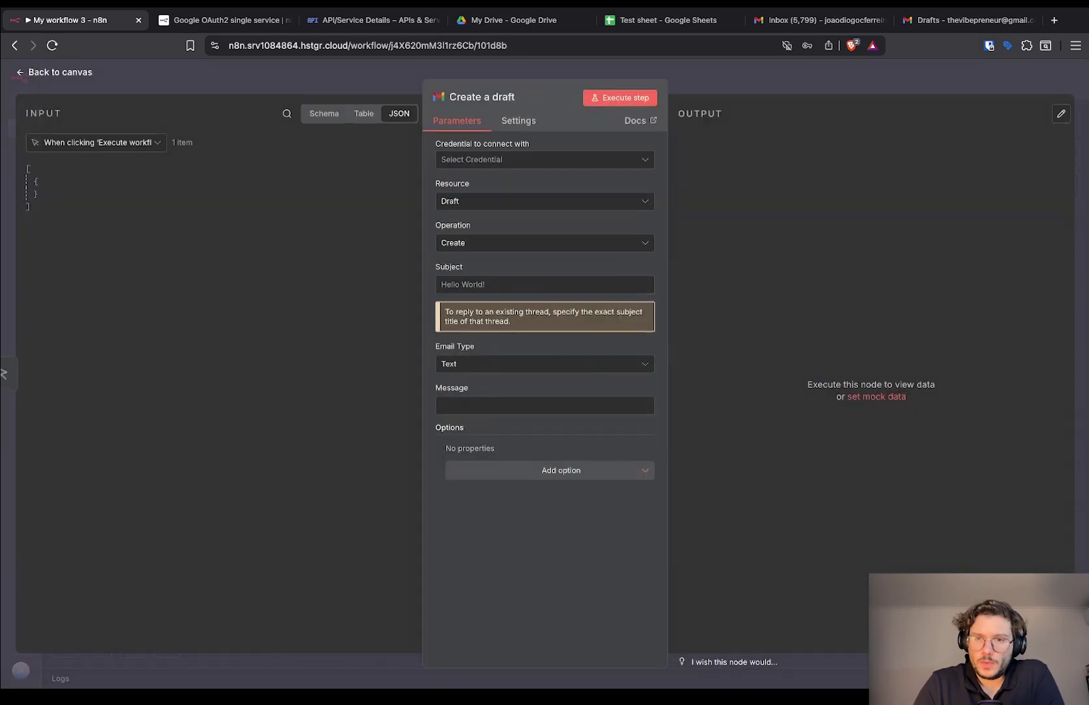
Create a new Gmail credential with the pasted OAuth client ID and client secret.
{"action": "left_click", "coordinate": [502, 160]}
{"action": "left_click", "coordinate": [509, 184]}
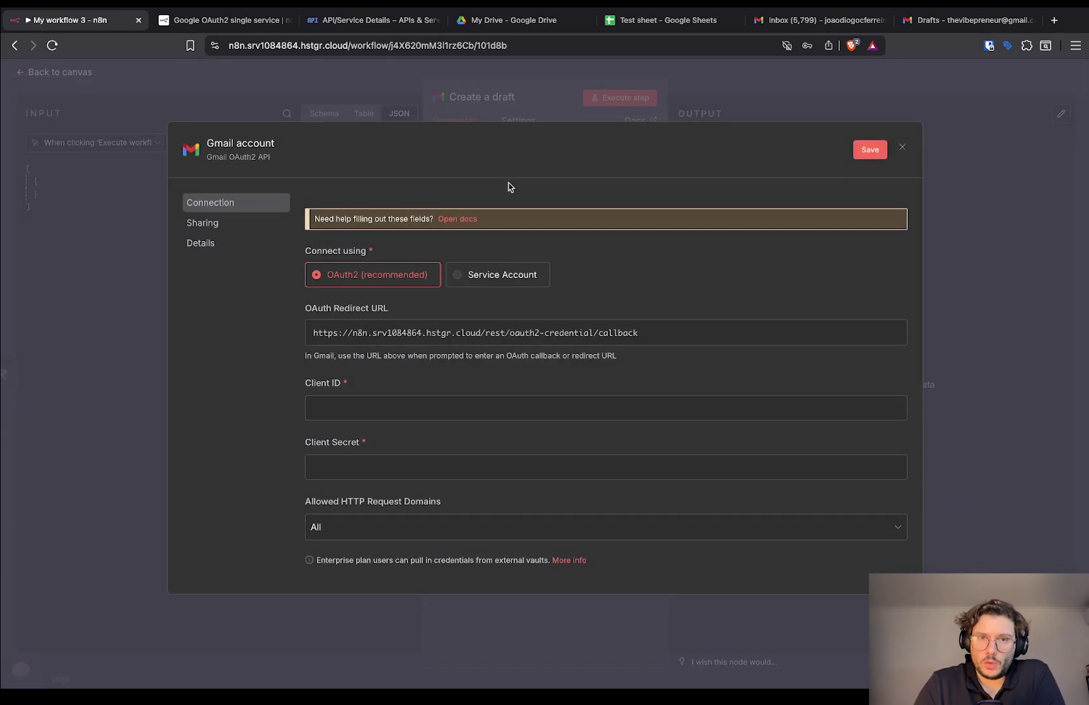
{"action": "left_click", "coordinate": [399, 409]}
{"action": "key", "text": "super+v"}
{"action": "left_click", "coordinate": [394, 465]}
{"action": "key", "text": "super+v"}
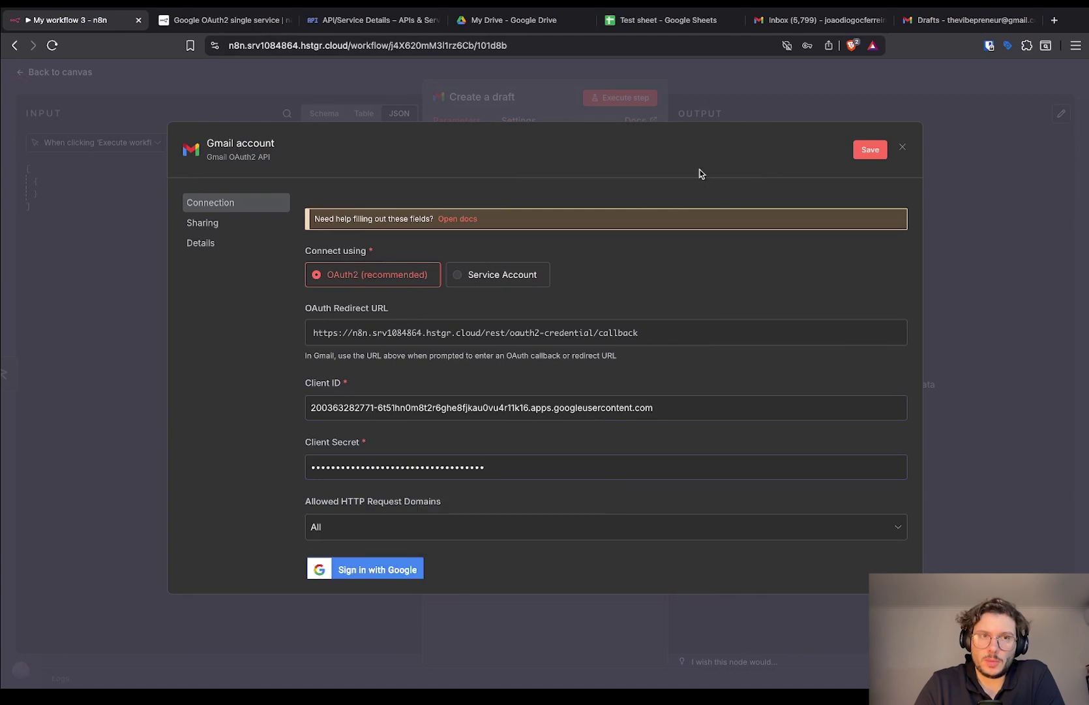
Authorise the Gmail credential with the Google account, granting all permissions, and close the dialog.
{"action": "left_click", "coordinate": [361, 575]}
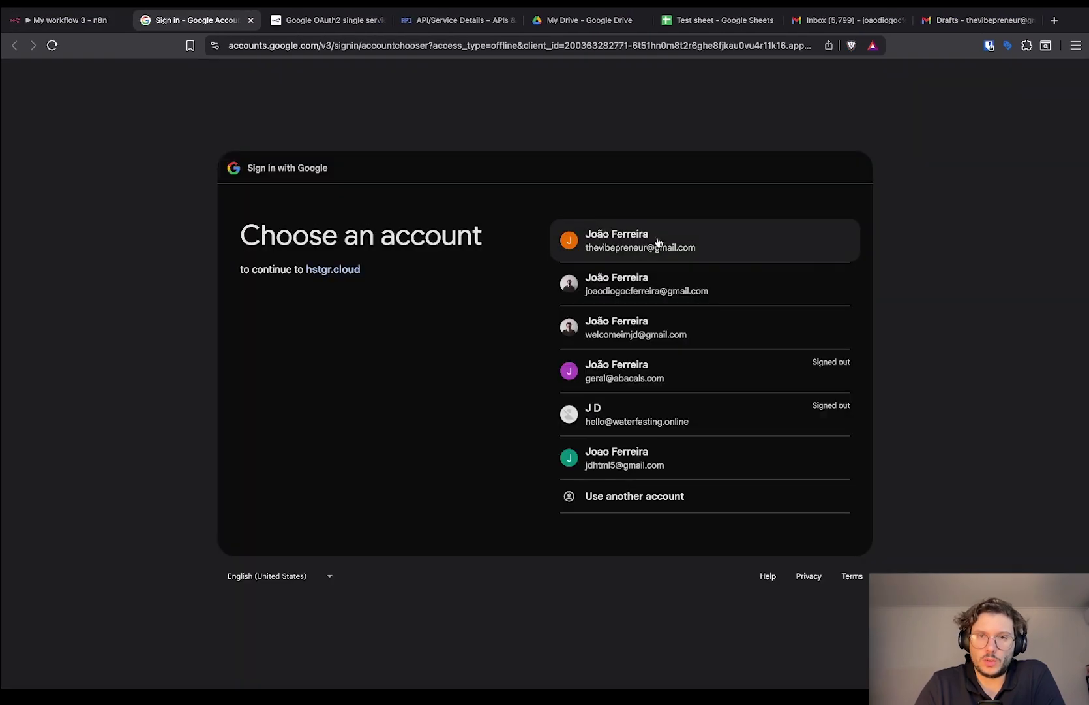
{"action": "left_click", "coordinate": [658, 243]}
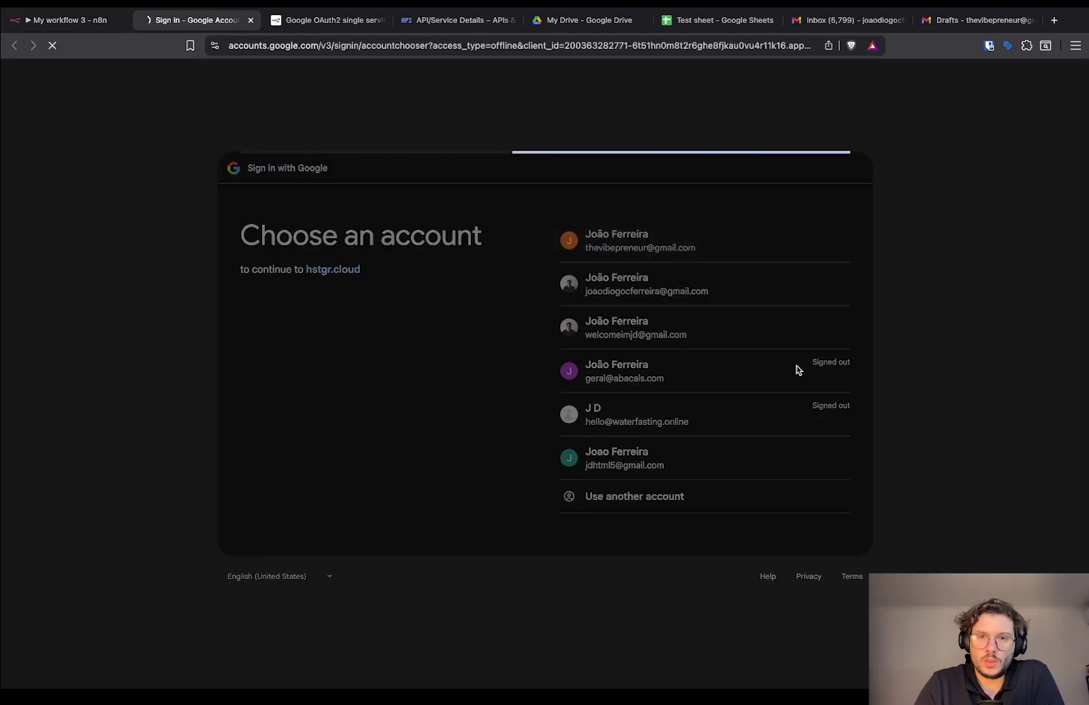
{"action": "left_click", "coordinate": [721, 439]}
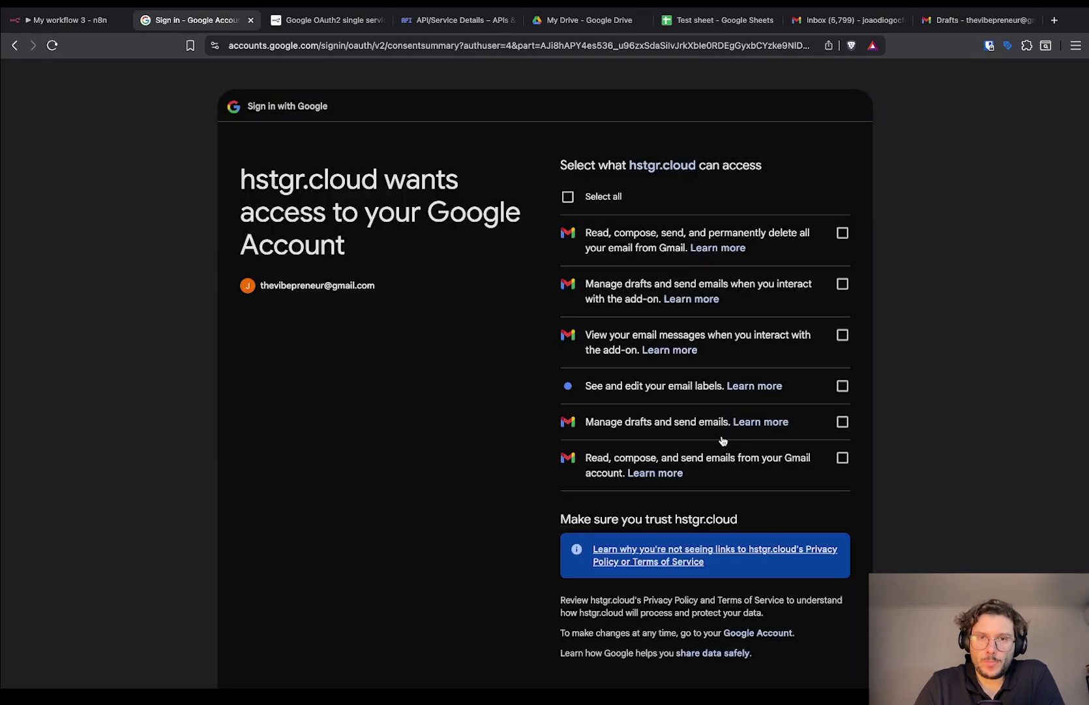
{"action": "left_click", "coordinate": [567, 196]}
{"action": "scroll", "coordinate": [686, 426], "scroll_direction": "down", "scroll_amount": 2}
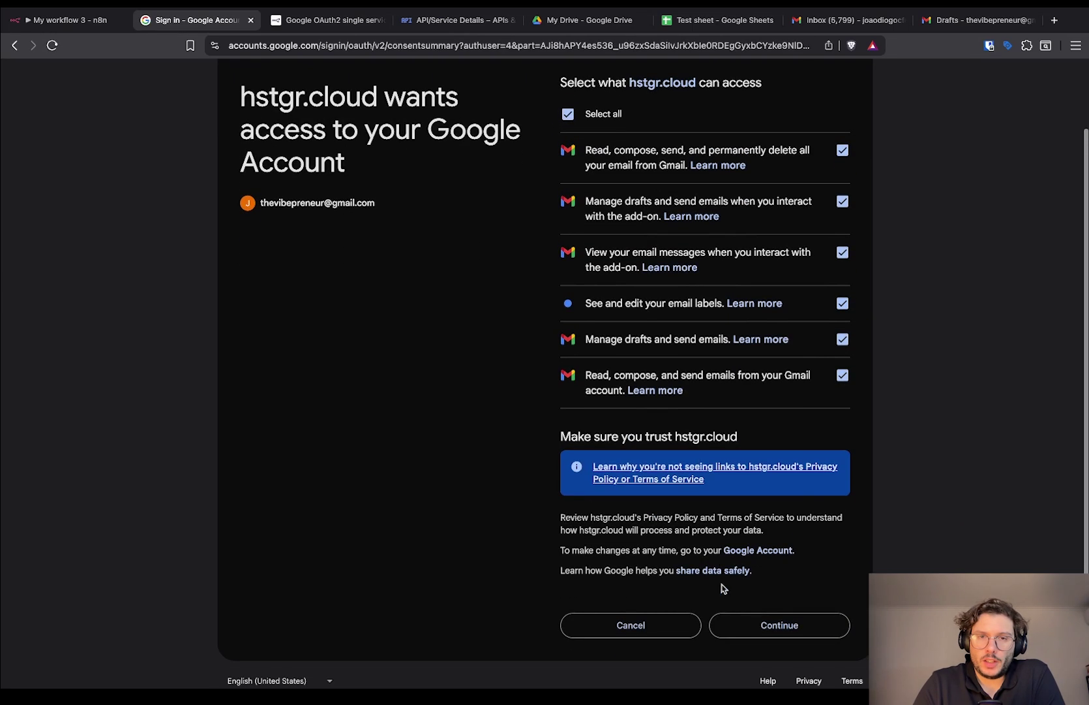
{"action": "left_click", "coordinate": [739, 629]}
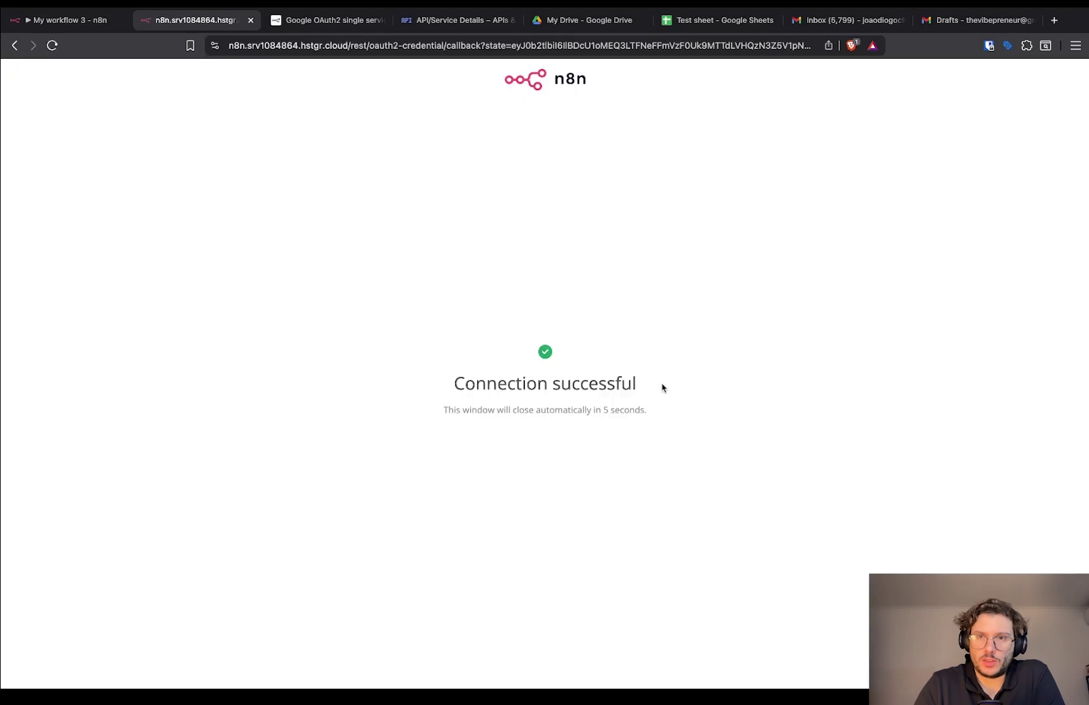
{"action": "left_click", "coordinate": [87, 21]}
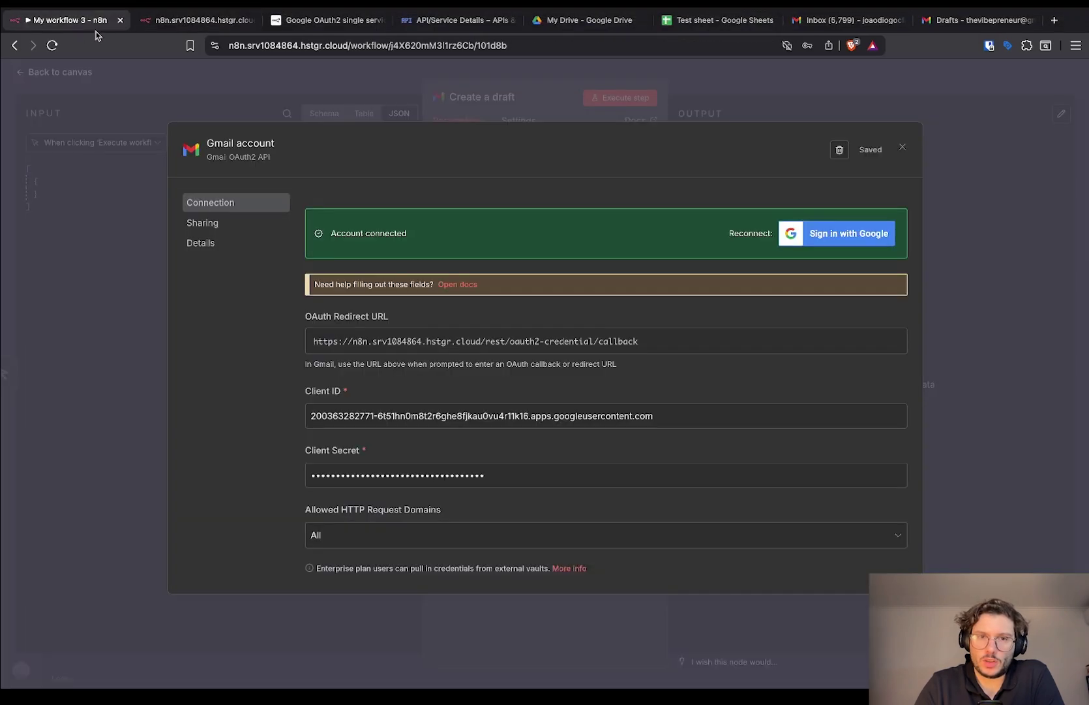
{"action": "left_click", "coordinate": [957, 240]}
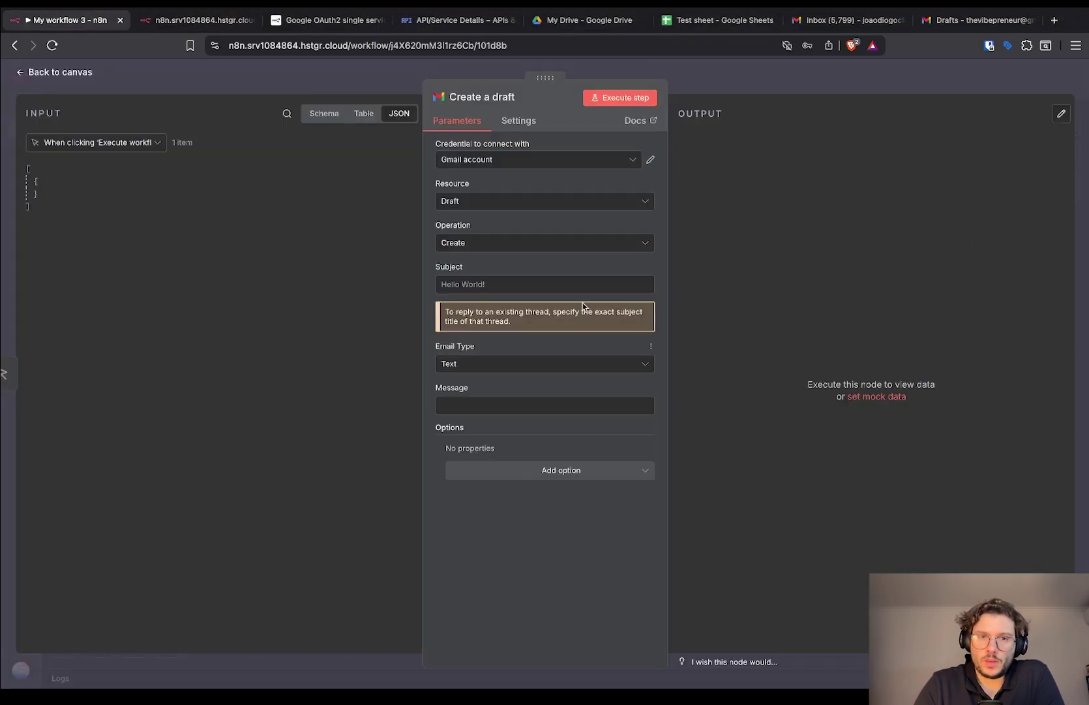
Give the draft subject 'Test' and a self-introduction message, execute it, and switch to Gmail Drafts.
{"action": "left_click", "coordinate": [508, 282]}
{"action": "type", "text": "Test"}
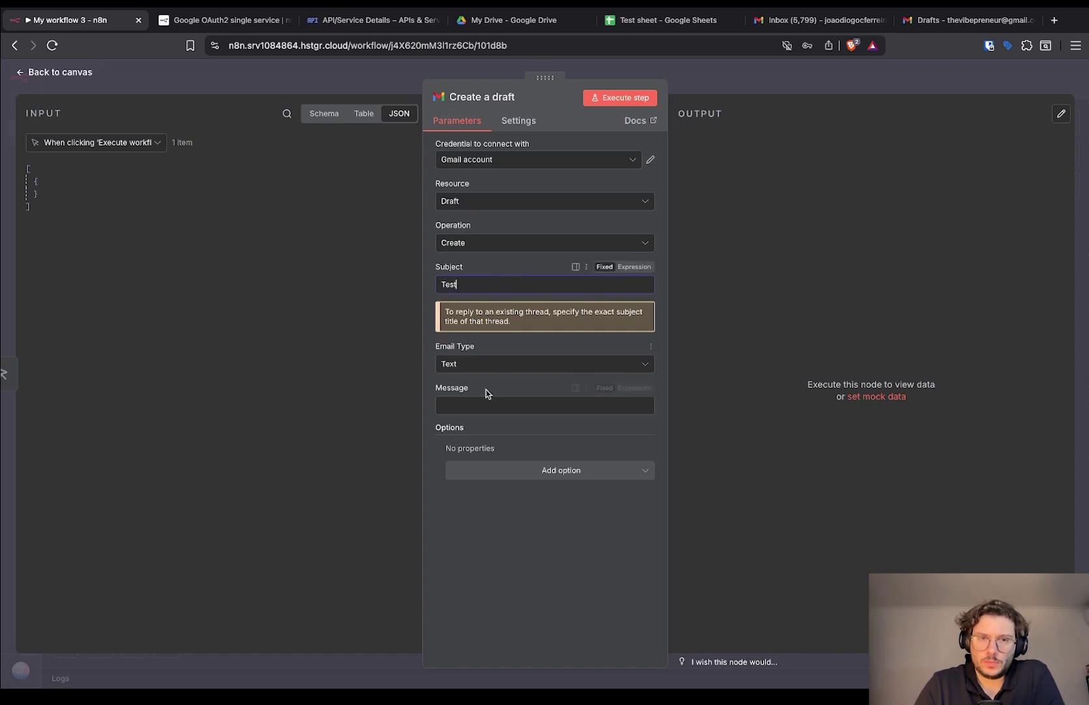
{"action": "left_click", "coordinate": [480, 407]}
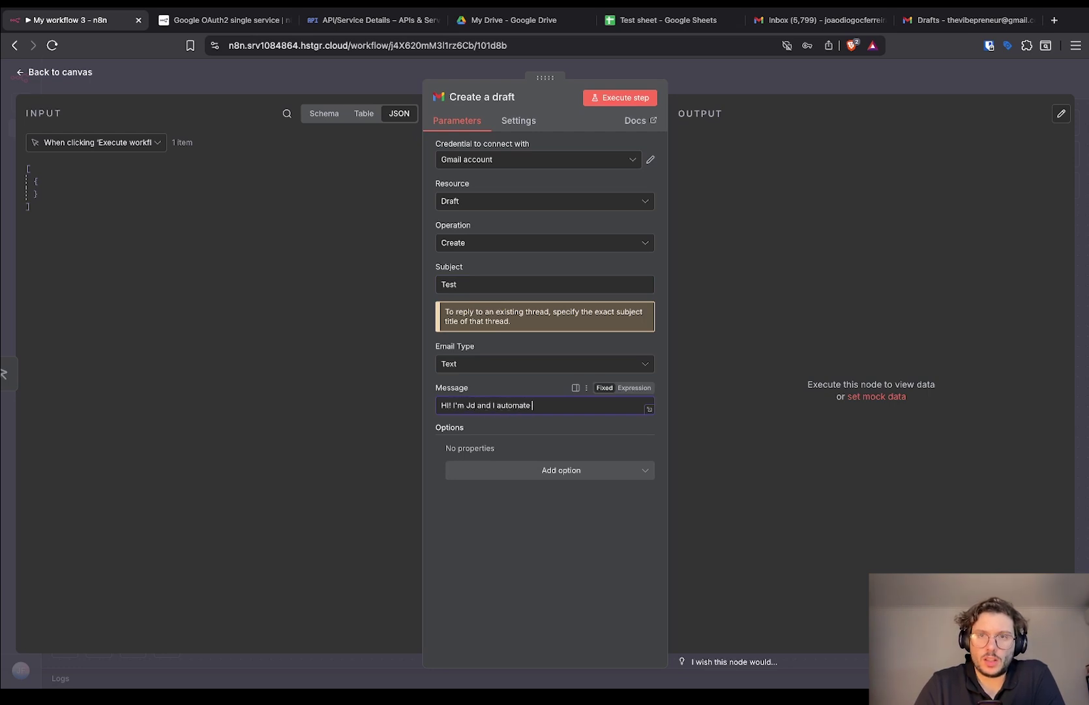
{"action": "left_click", "coordinate": [621, 99]}
{"action": "key", "text": "super+9"}
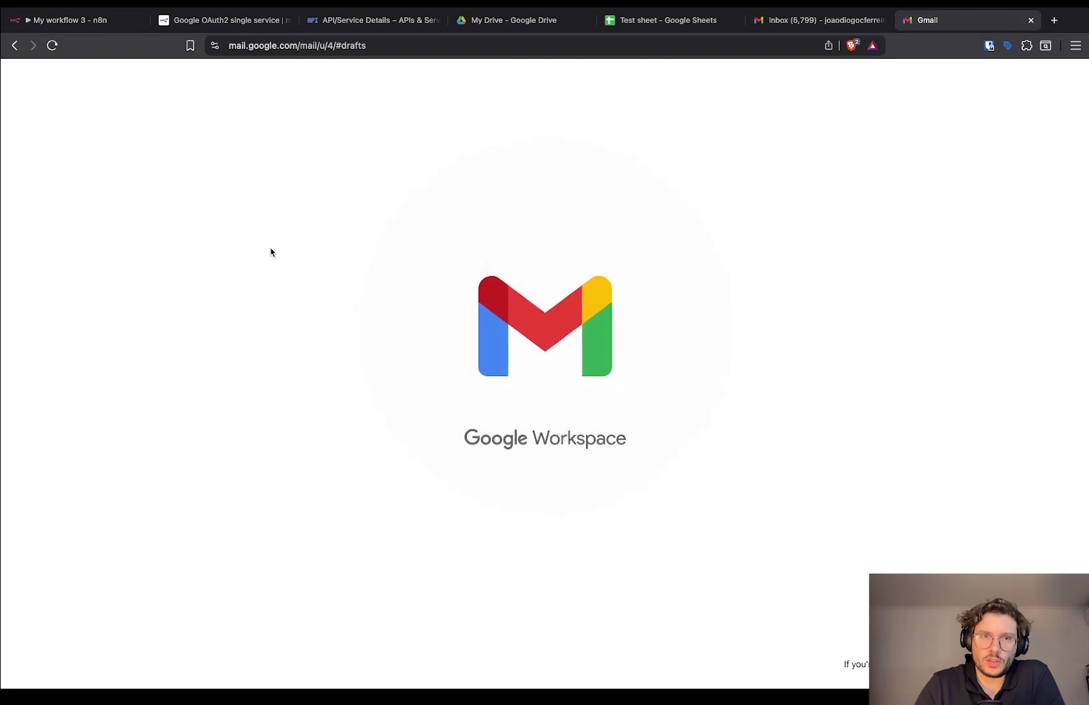
Open the Test draft in Gmail Drafts, then return to the n8n workflow canvas.
{"action": "left_click", "coordinate": [331, 185]}
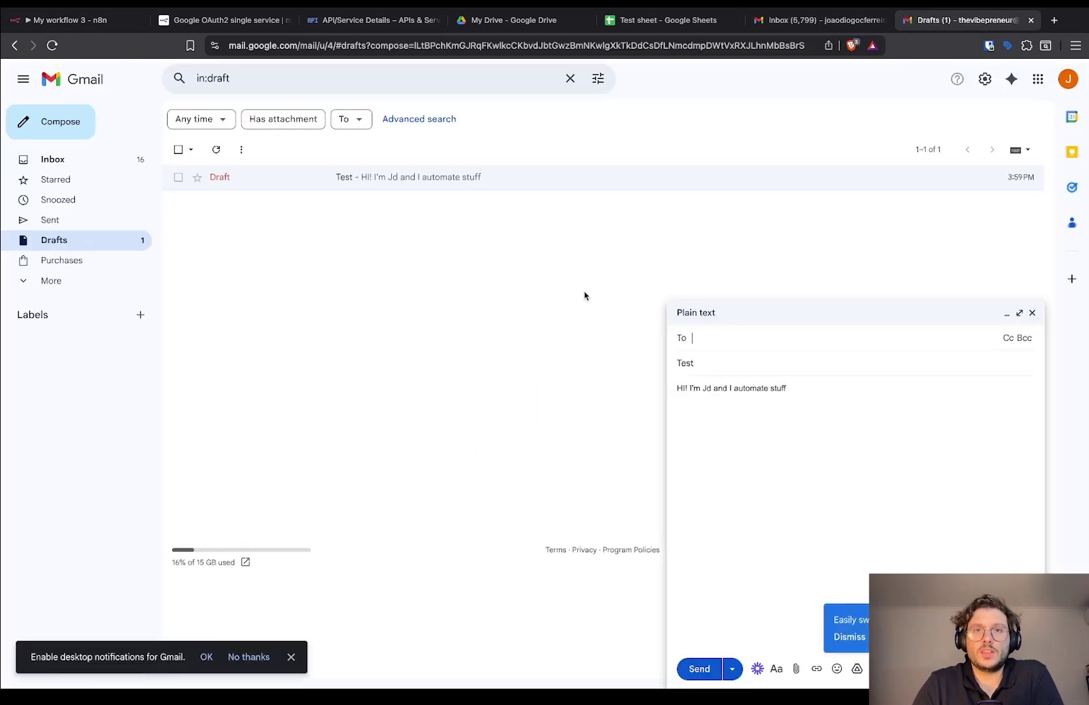
{"action": "key", "text": "ctrl+Tab"}
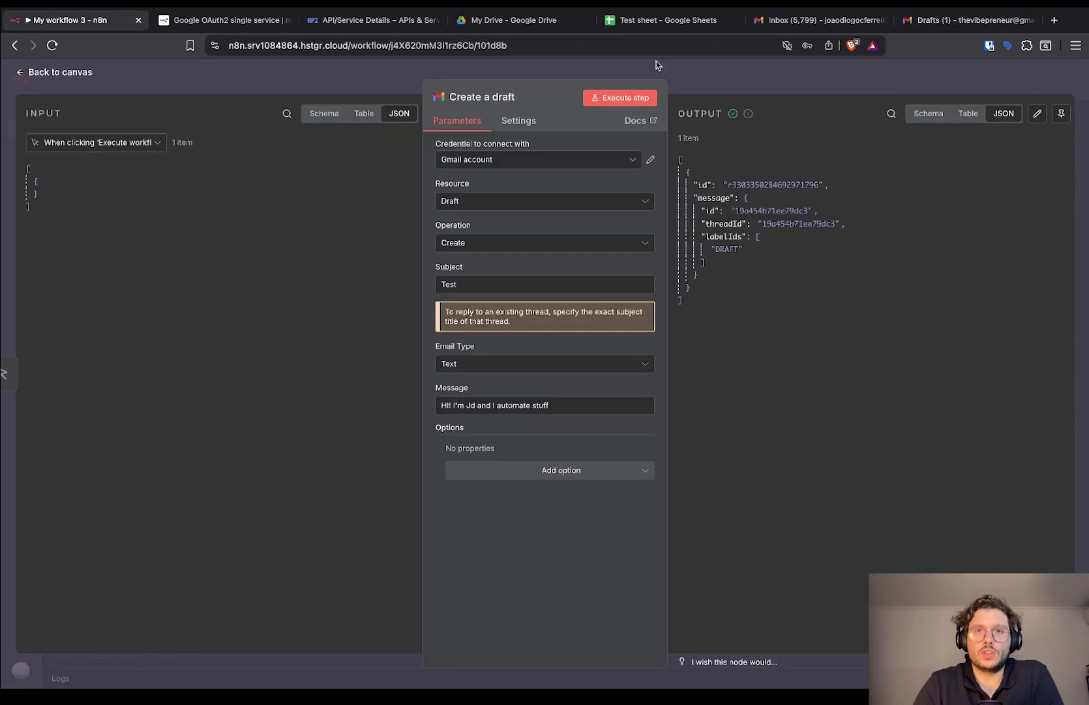
{"action": "left_click", "coordinate": [700, 74]}
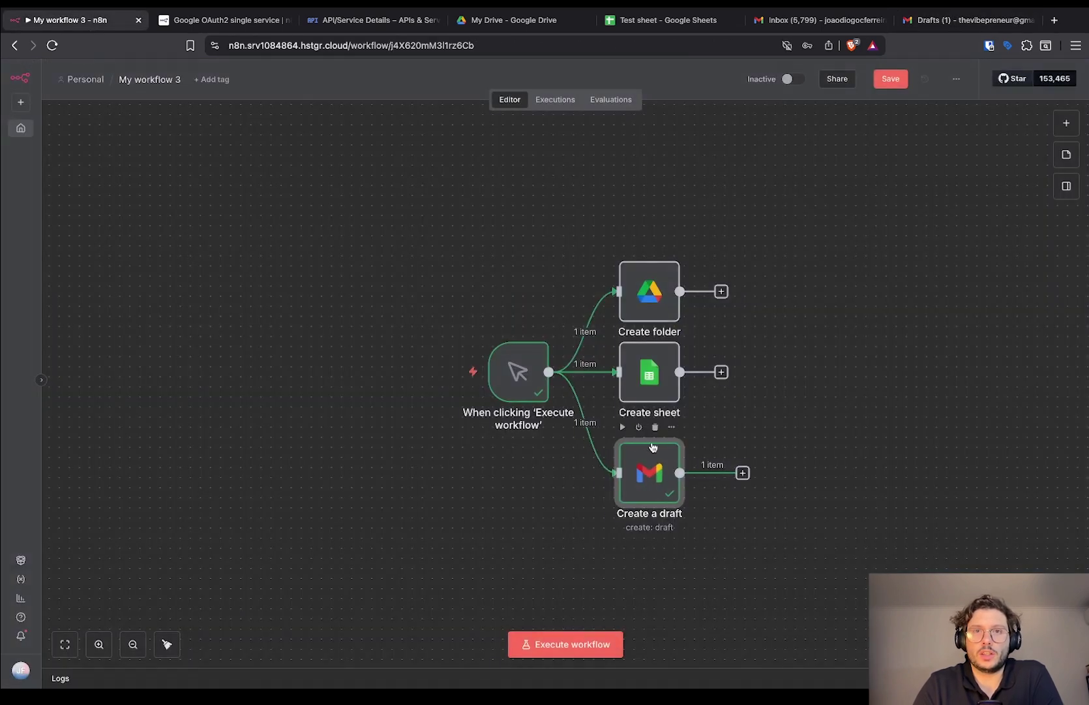